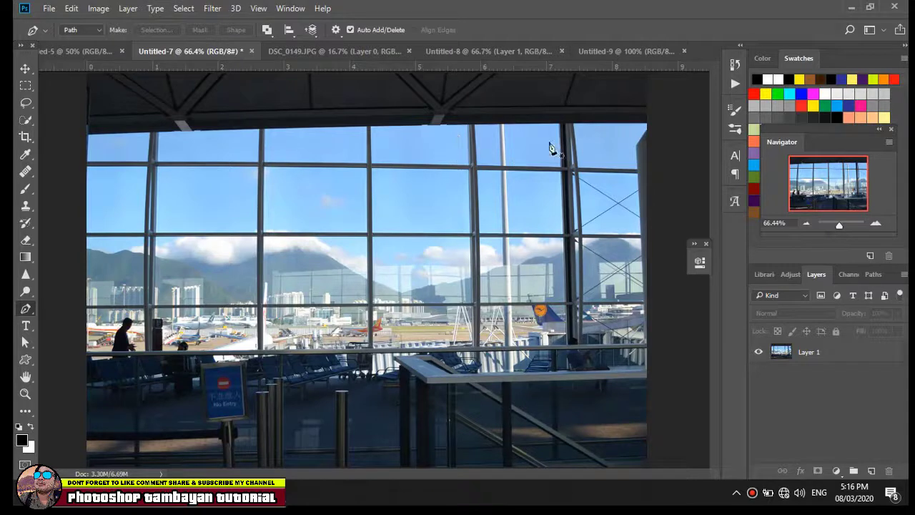
Duplicate Layer 1, the airport window photo, and hide the original layer.
{"action": "left_click", "coordinate": [877, 356]}
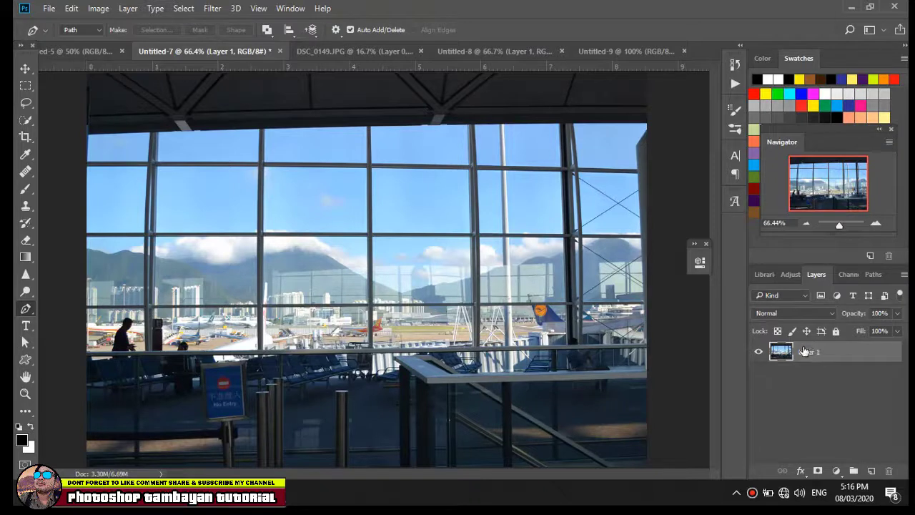
{"action": "key", "text": "ctrl+j"}
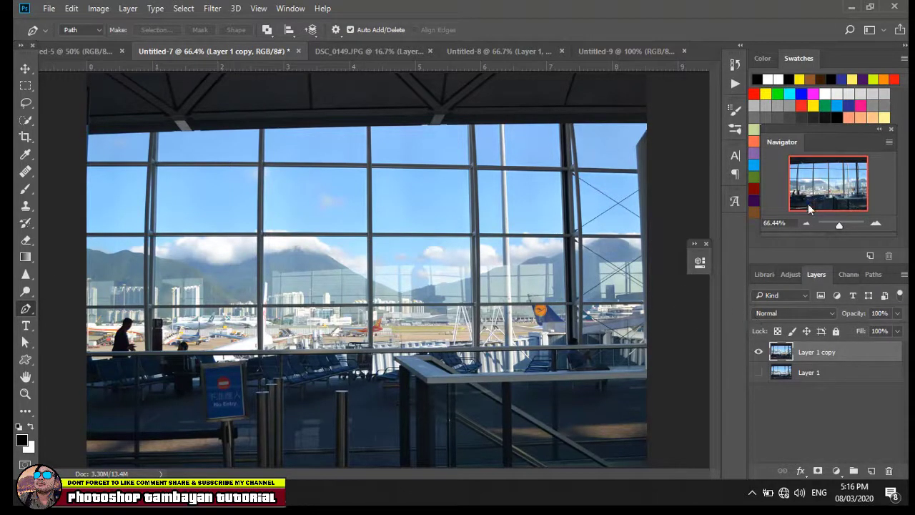
Trace a closed Pen tool path around the uppermost window pane at the photo's left edge on Layer 1 copy.
{"action": "left_click_drag", "start_coordinate": [840, 226], "coordinate": [844, 225]}
{"action": "left_click_drag", "start_coordinate": [831, 194], "coordinate": [790, 169]}
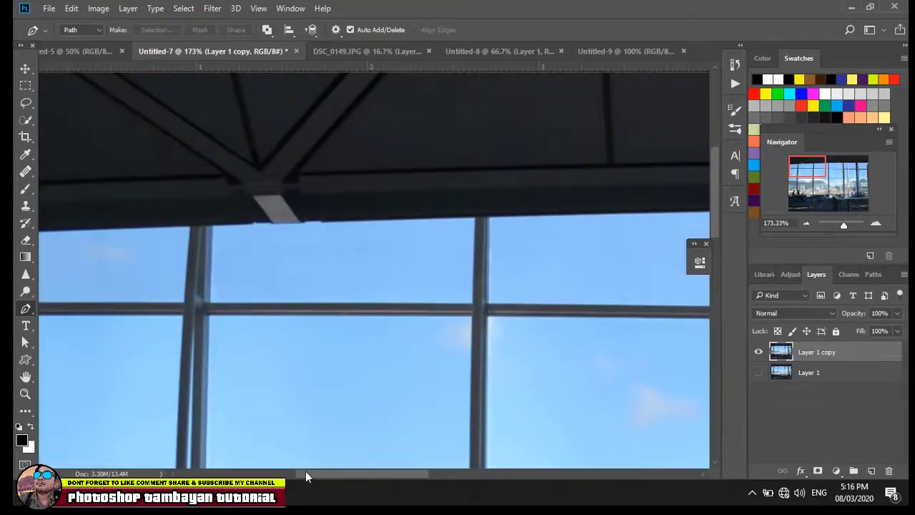
{"action": "left_click_drag", "start_coordinate": [306, 473], "coordinate": [260, 472]}
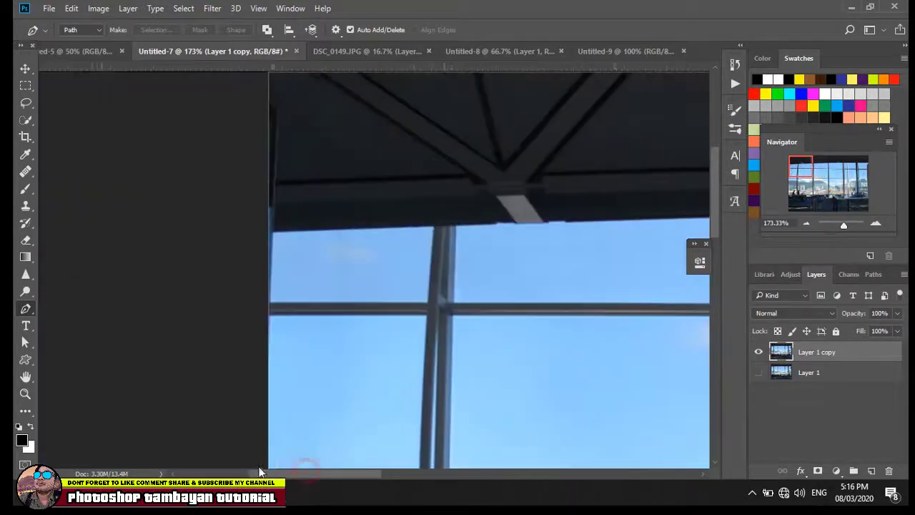
{"action": "left_click", "coordinate": [279, 232]}
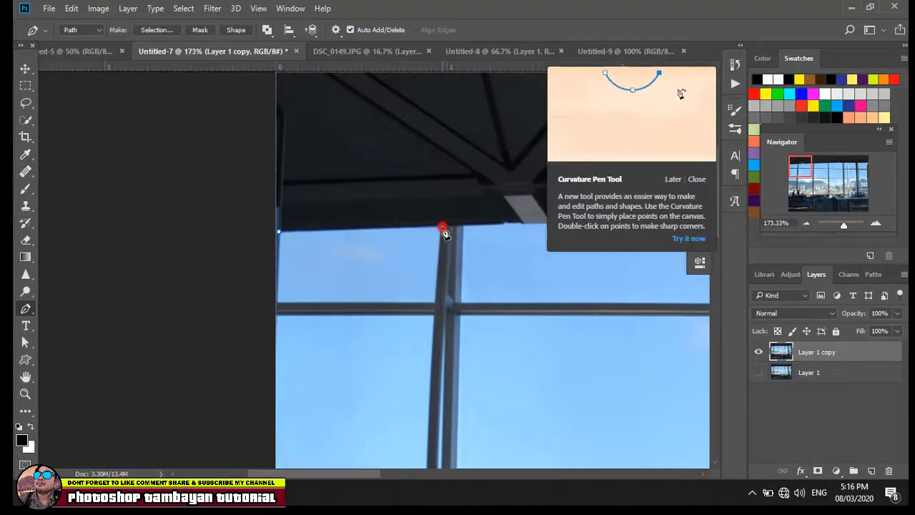
{"action": "left_click", "coordinate": [441, 227]}
{"action": "left_click", "coordinate": [436, 305]}
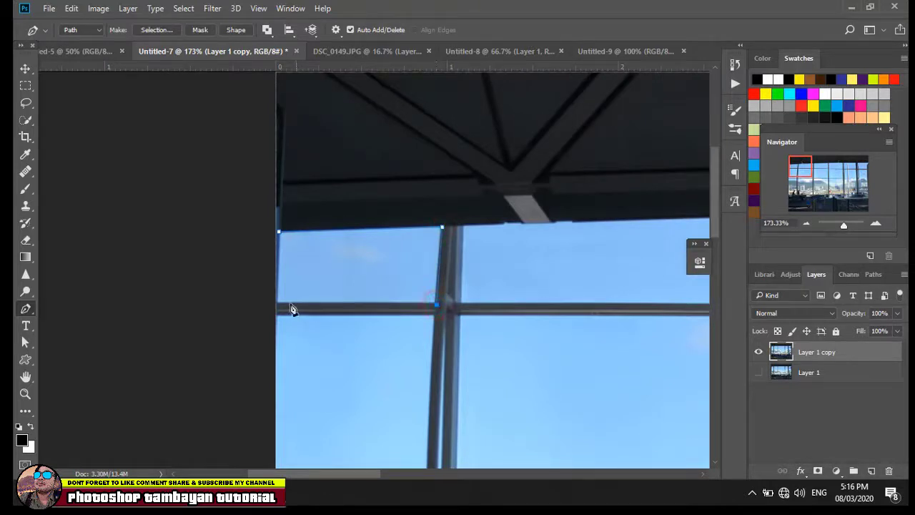
{"action": "left_click", "coordinate": [279, 303]}
{"action": "left_click", "coordinate": [278, 232]}
Convert the traced pane path to a selection with a 0-pixel feather, delete its pixels and deselect.
{"action": "right_click", "coordinate": [334, 264]}
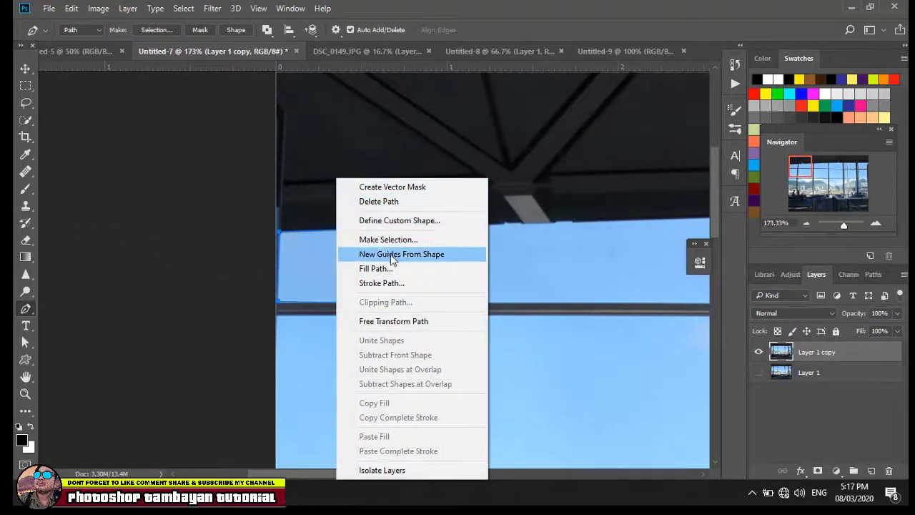
{"action": "left_click", "coordinate": [388, 239]}
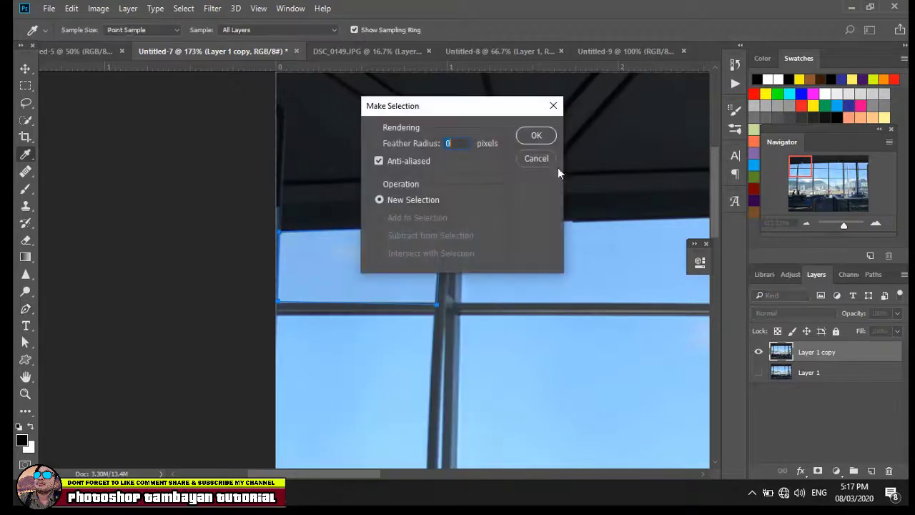
{"action": "left_click", "coordinate": [534, 135]}
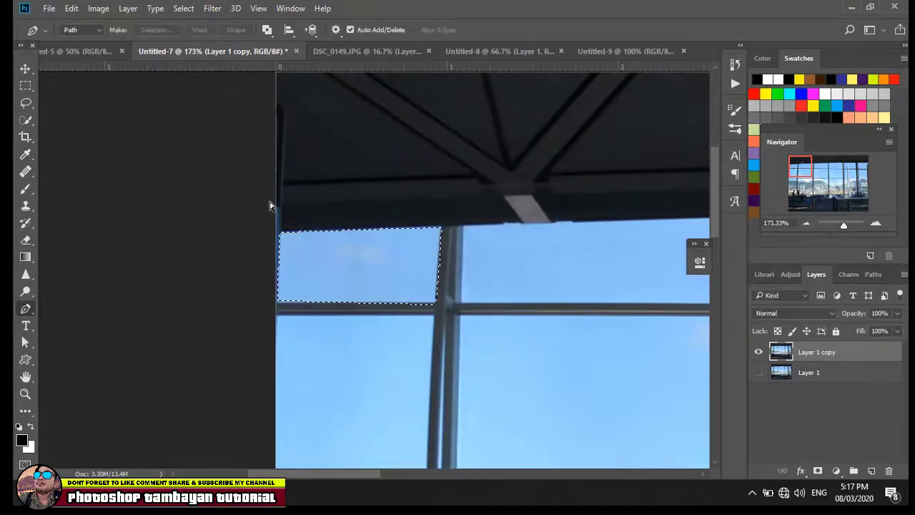
{"action": "key", "text": "Delete"}
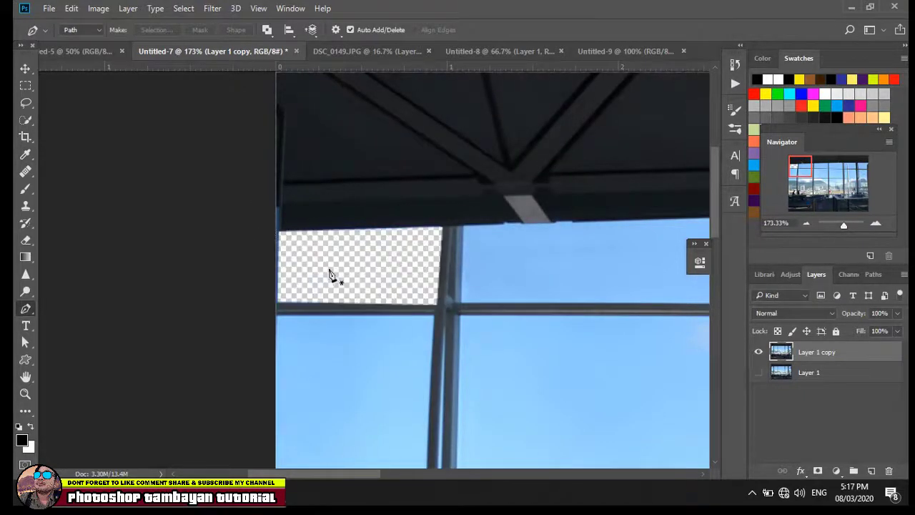
Trace a closed path around the second window pane down along the photo's left edge.
{"action": "scroll", "coordinate": [325, 261], "scroll_direction": "down", "scroll_amount": 3}
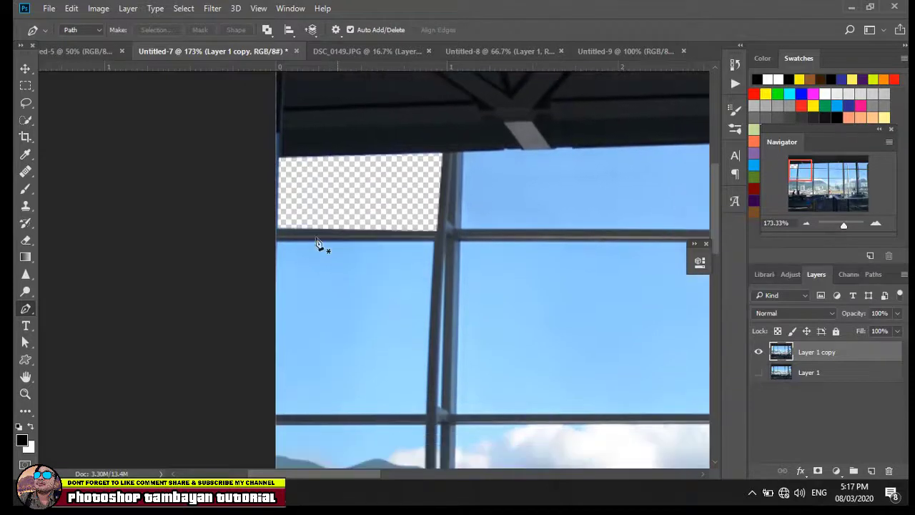
{"action": "left_click", "coordinate": [277, 242]}
{"action": "left_click", "coordinate": [435, 243]}
{"action": "scroll", "coordinate": [437, 250], "scroll_direction": "down", "scroll_amount": 3}
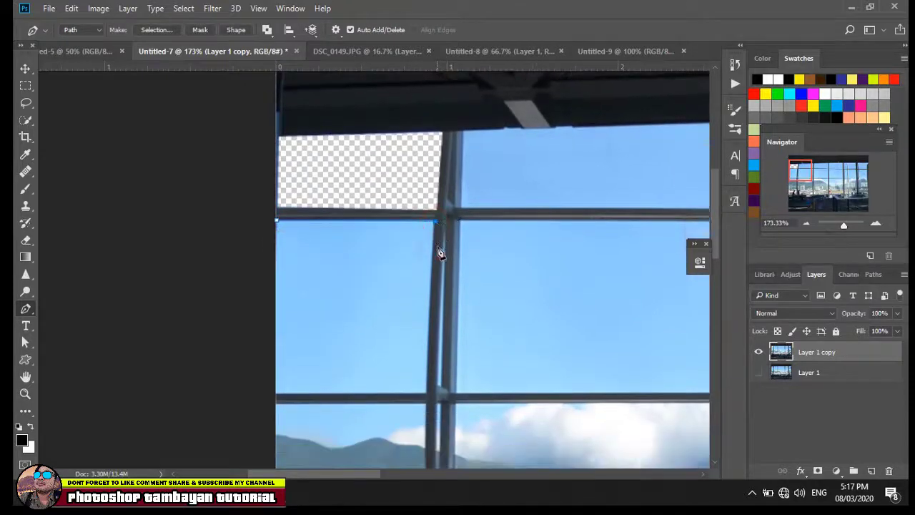
{"action": "left_click", "coordinate": [425, 349]}
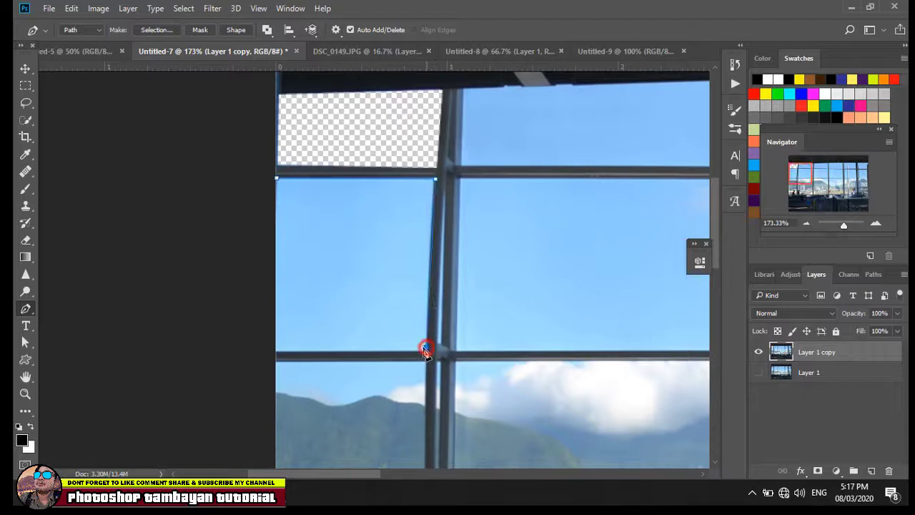
{"action": "left_click", "coordinate": [275, 351]}
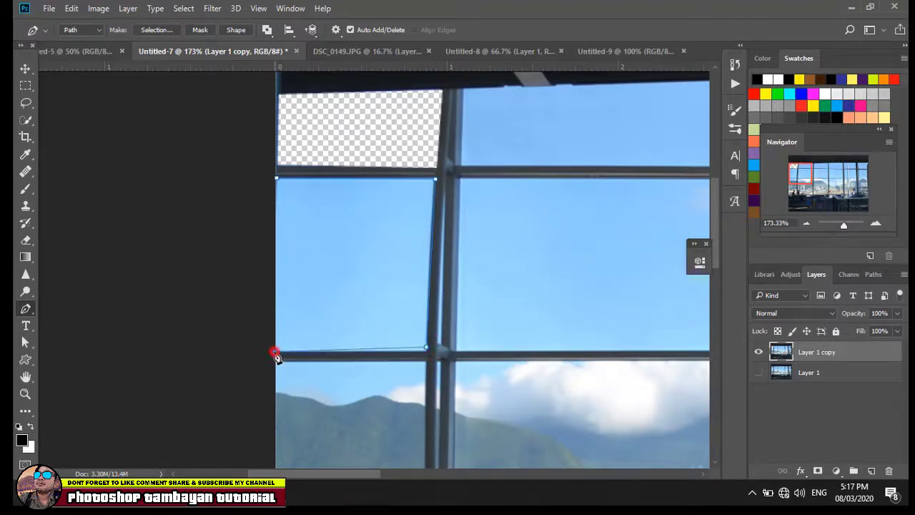
{"action": "left_click", "coordinate": [277, 179]}
Turn the second pane's path into a selection, delete the sky inside it and deselect.
{"action": "right_click", "coordinate": [316, 215]}
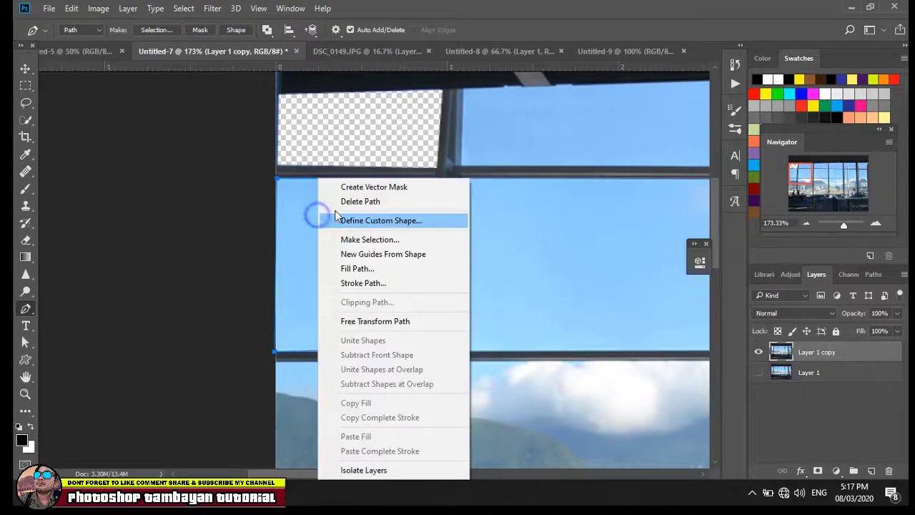
{"action": "left_click", "coordinate": [389, 241]}
{"action": "left_click", "coordinate": [538, 136]}
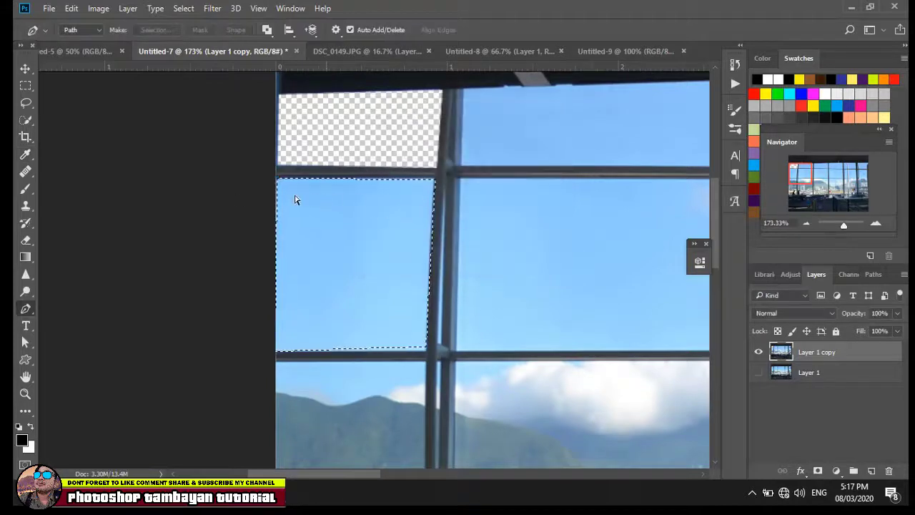
{"action": "key", "text": "Delete"}
{"action": "key", "text": "ctrl+d"}
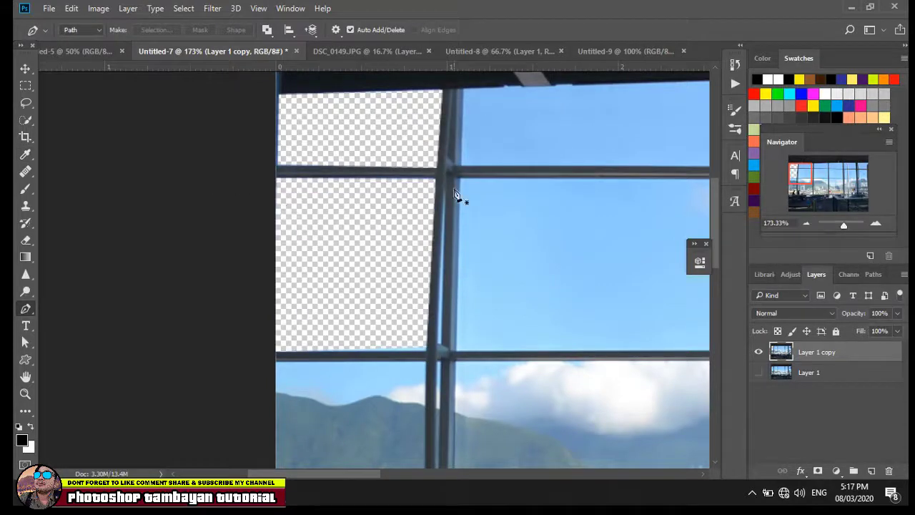
Outline the narrow sky gap between the two uprights beside the second pane, make it a selection and delete it.
{"action": "scroll", "coordinate": [455, 195], "scroll_direction": "down", "scroll_amount": 2}
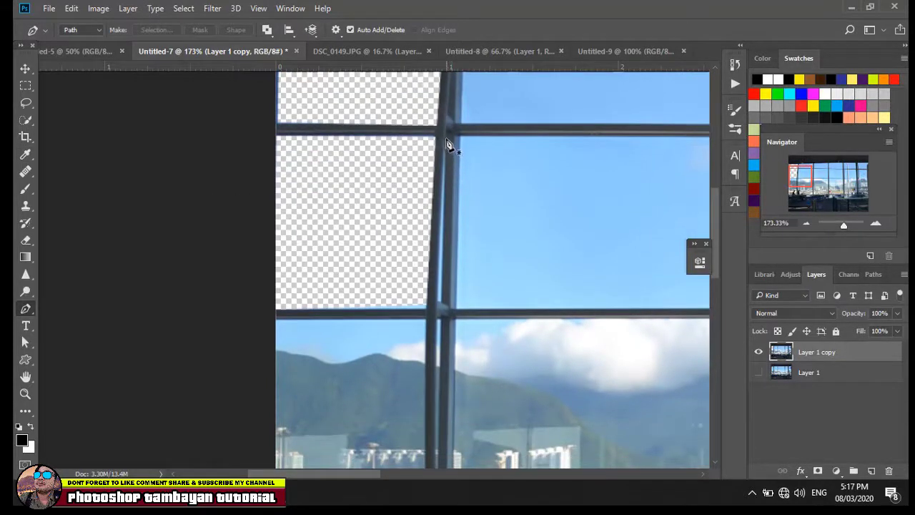
{"action": "left_click", "coordinate": [446, 138]}
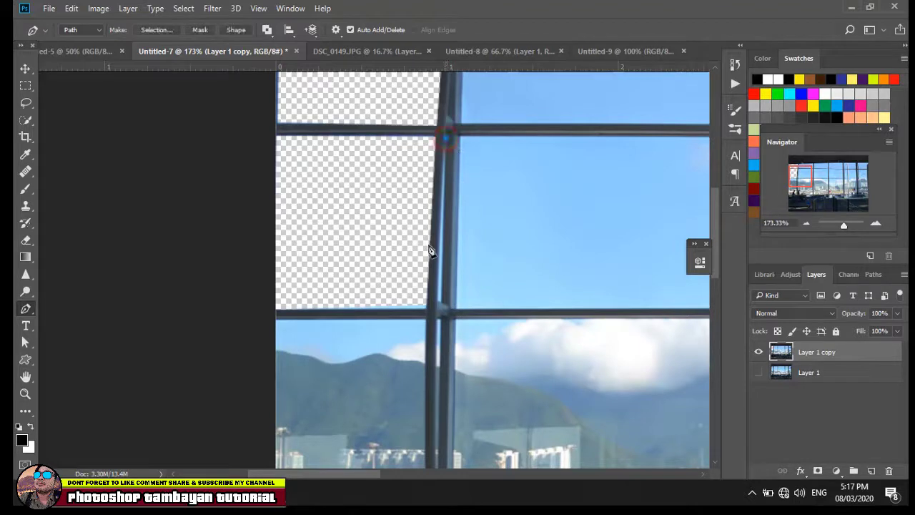
{"action": "left_click", "coordinate": [434, 301]}
{"action": "right_click", "coordinate": [447, 214]}
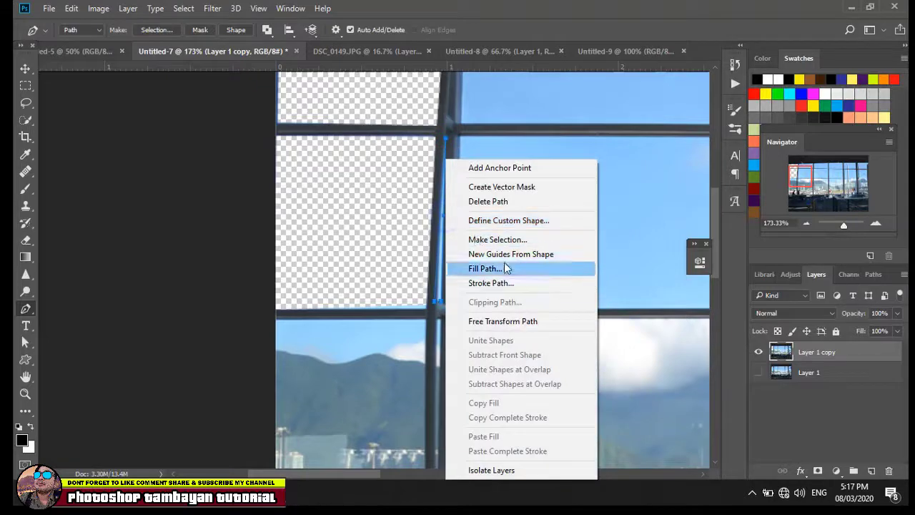
{"action": "left_click", "coordinate": [497, 239]}
{"action": "left_click", "coordinate": [536, 136]}
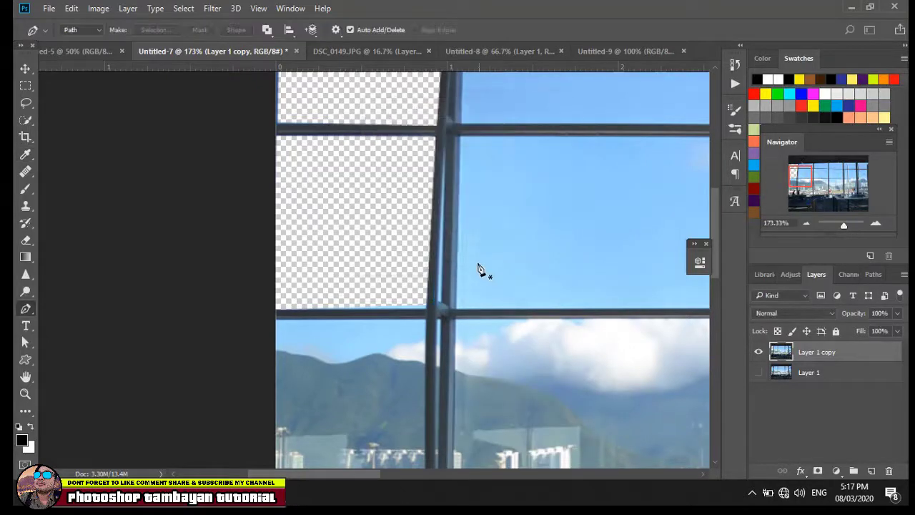
{"action": "key", "text": "Delete"}
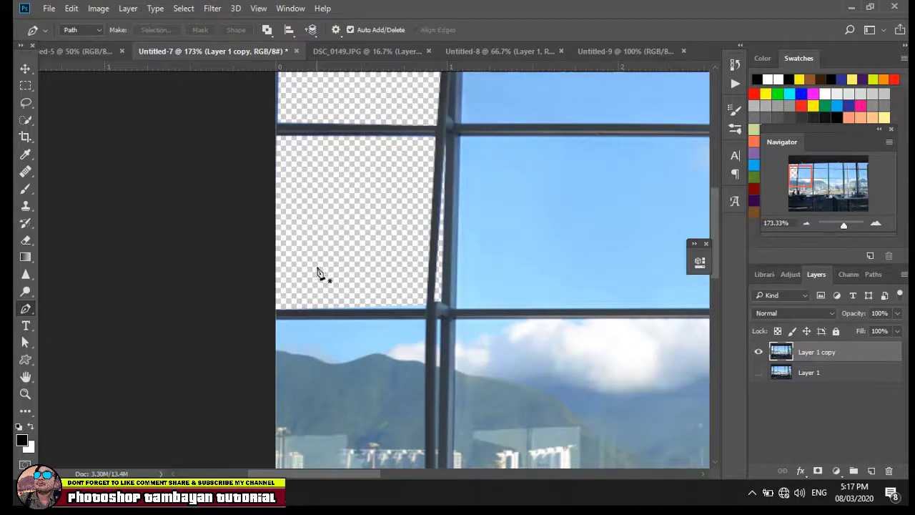
Trace a closed path around the third window pane down, showing the mountains and buildings at the photo's left edge.
{"action": "scroll", "coordinate": [317, 272], "scroll_direction": "down", "scroll_amount": 2}
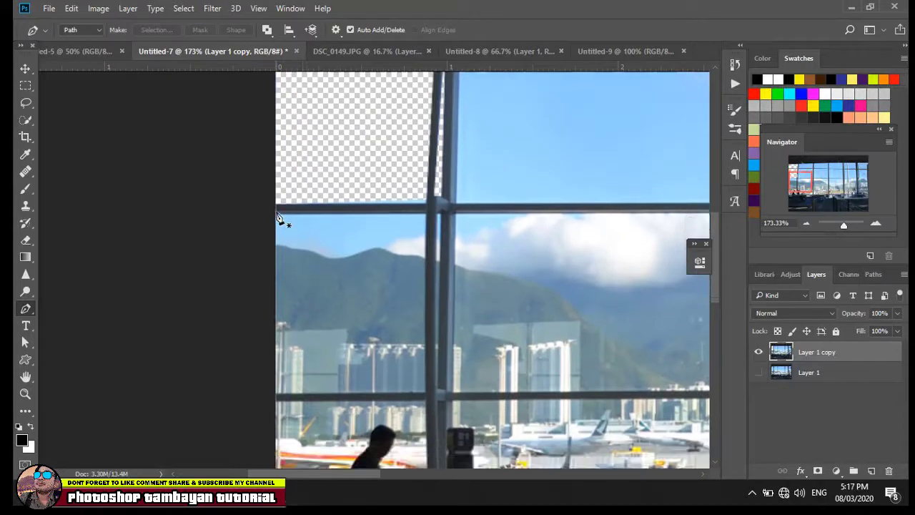
{"action": "left_click", "coordinate": [275, 212]}
{"action": "left_click", "coordinate": [427, 213]}
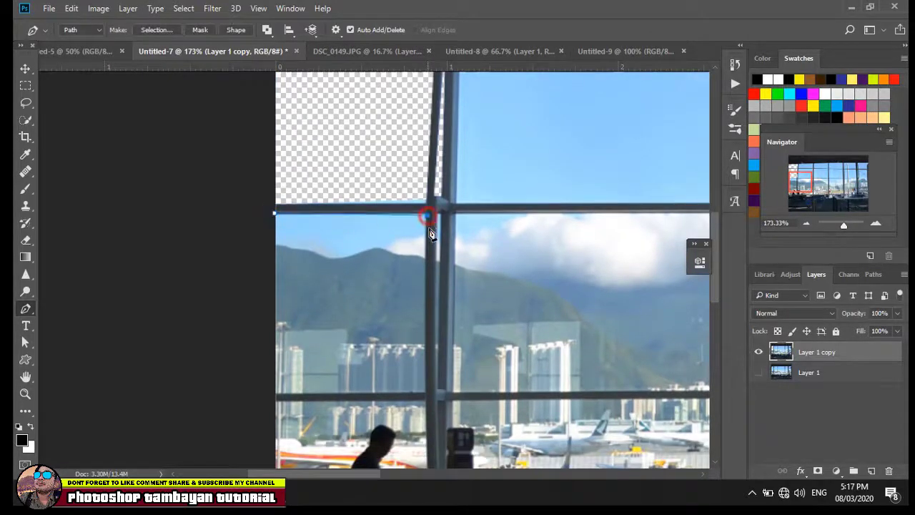
{"action": "left_click", "coordinate": [428, 395]}
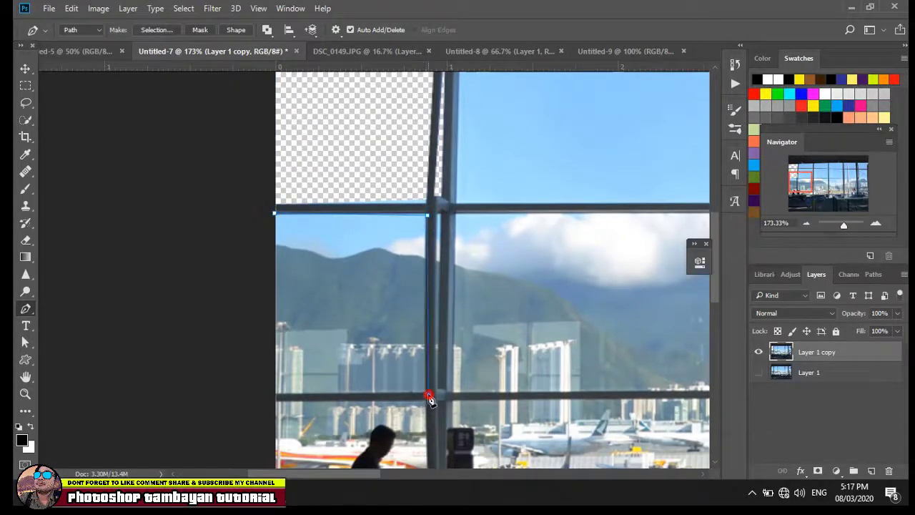
{"action": "left_click", "coordinate": [272, 393]}
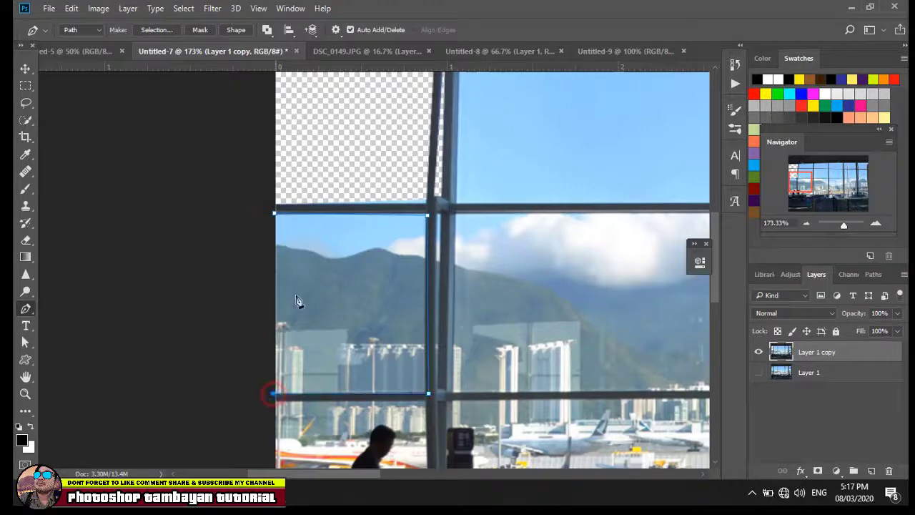
{"action": "left_click", "coordinate": [277, 218]}
Convert the third pane's path to a selection with a 0-pixel feather and delete the mountain view inside it.
{"action": "right_click", "coordinate": [321, 258]}
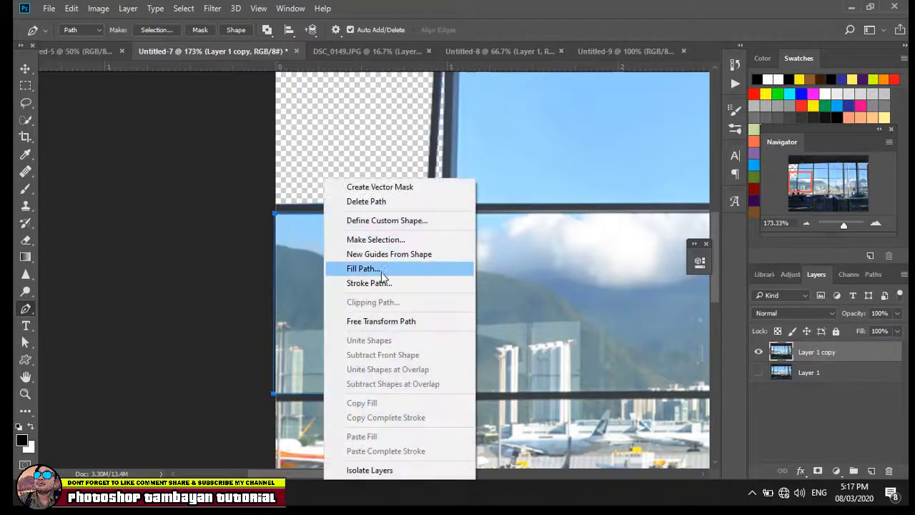
{"action": "left_click", "coordinate": [379, 240]}
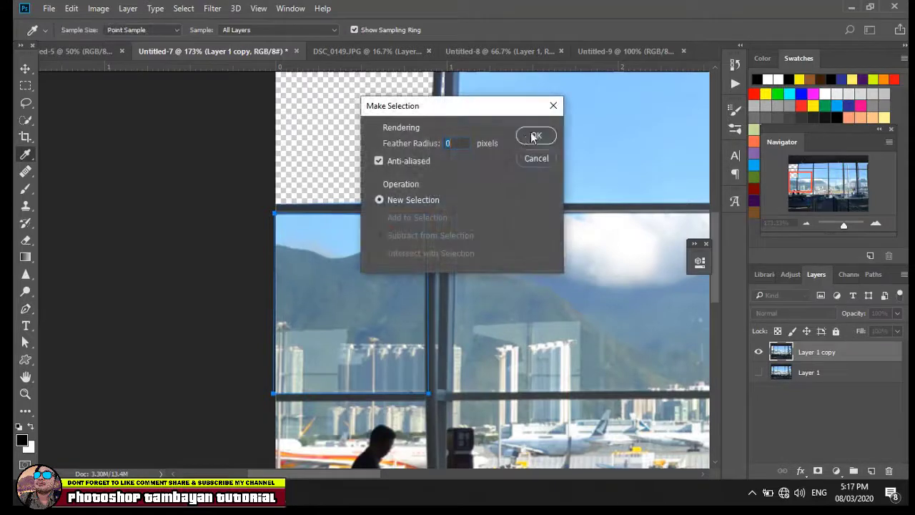
{"action": "left_click", "coordinate": [533, 135]}
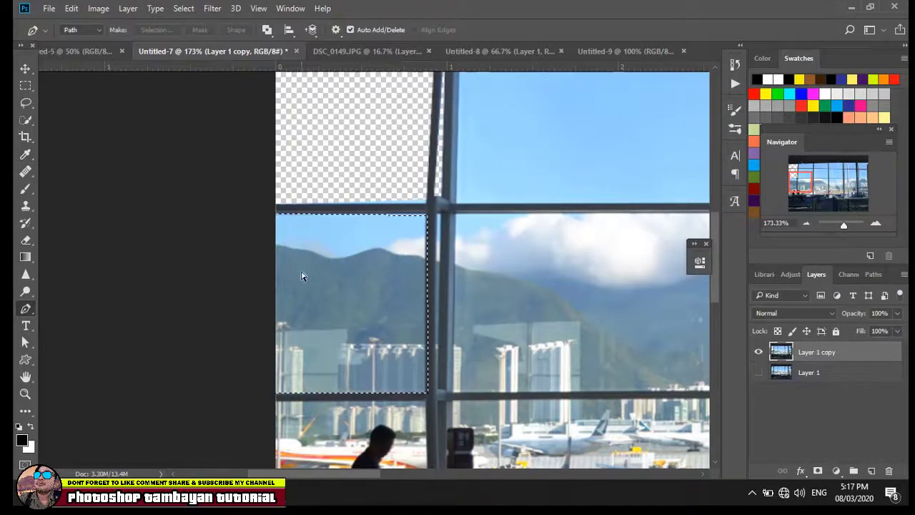
{"action": "key", "text": "Delete"}
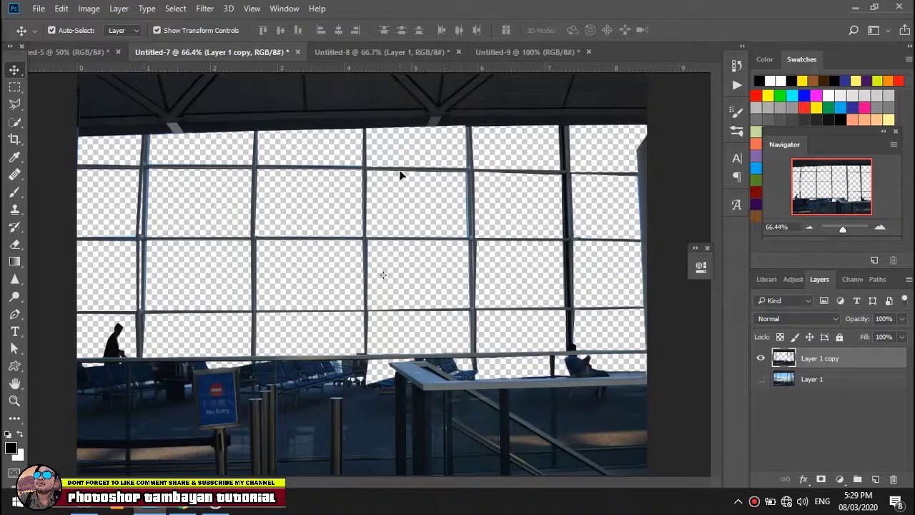
Bring the planet and nebula image from Untitled-8 into Untitled-7 and position it across the full width of the window area.
{"action": "left_click", "coordinate": [404, 51]}
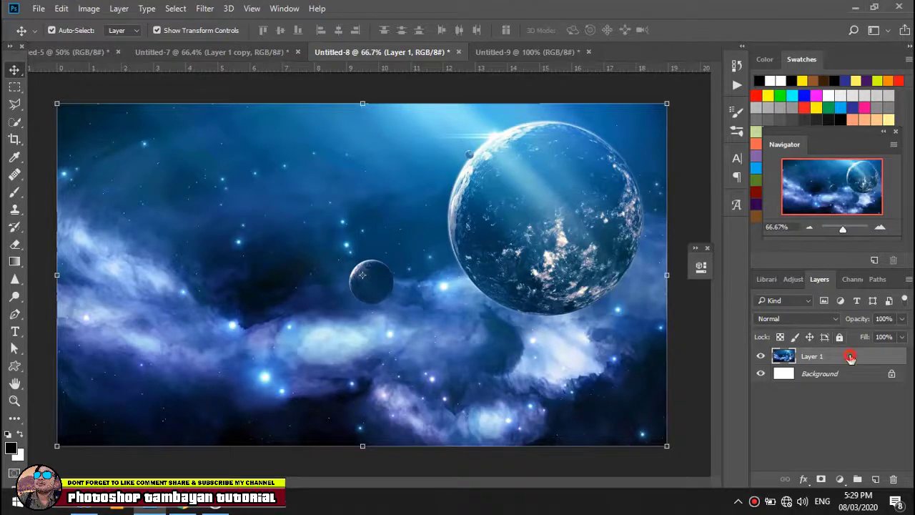
{"action": "left_click_drag", "start_coordinate": [434, 227], "coordinate": [342, 226]}
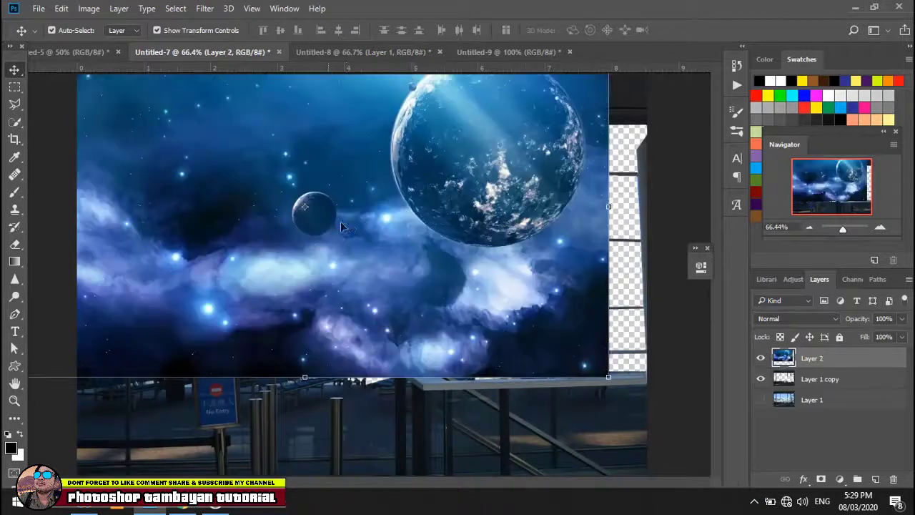
{"action": "left_click_drag", "start_coordinate": [484, 138], "coordinate": [533, 176]}
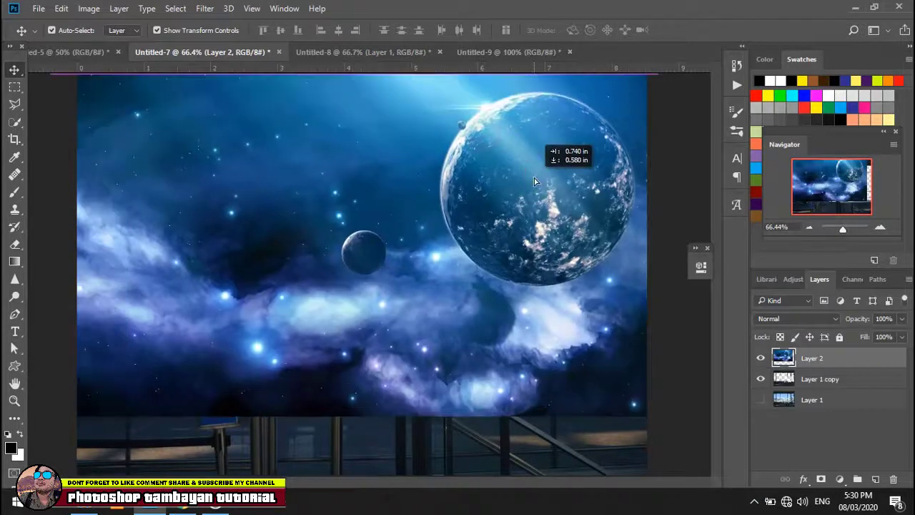
Rename the planet image layer as space and the Layer 1 copy layer as window.
{"action": "double_click", "coordinate": [814, 360]}
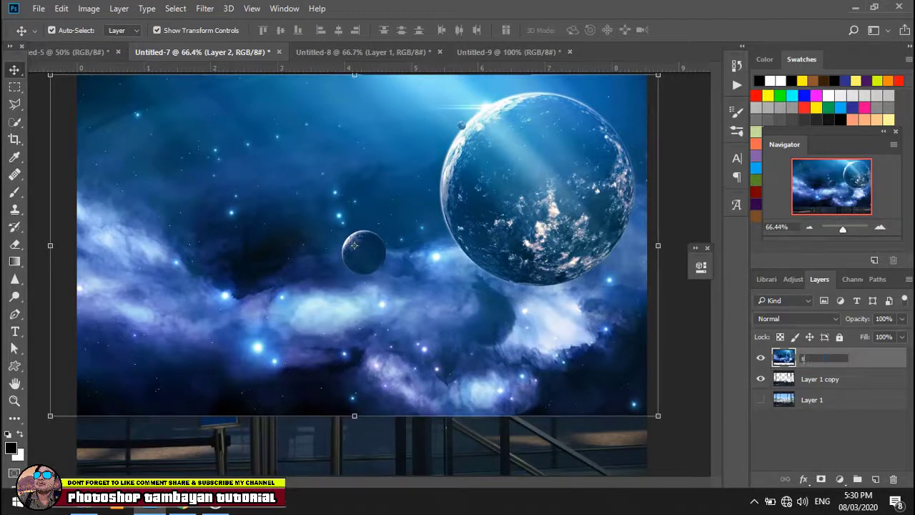
{"action": "left_click", "coordinate": [861, 379]}
{"action": "double_click", "coordinate": [827, 378]}
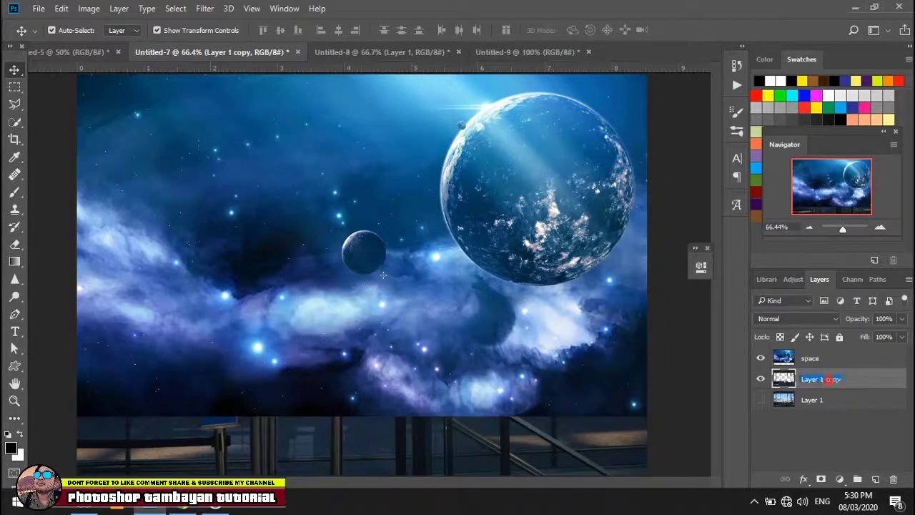
{"action": "left_click", "coordinate": [826, 379]}
{"action": "left_click_drag", "start_coordinate": [842, 380], "coordinate": [727, 386]}
{"action": "type", "text": "window"}
Place the space layer beneath the window layer and shift the space image down so the large planet sits within the panes.
{"action": "left_click", "coordinate": [854, 361]}
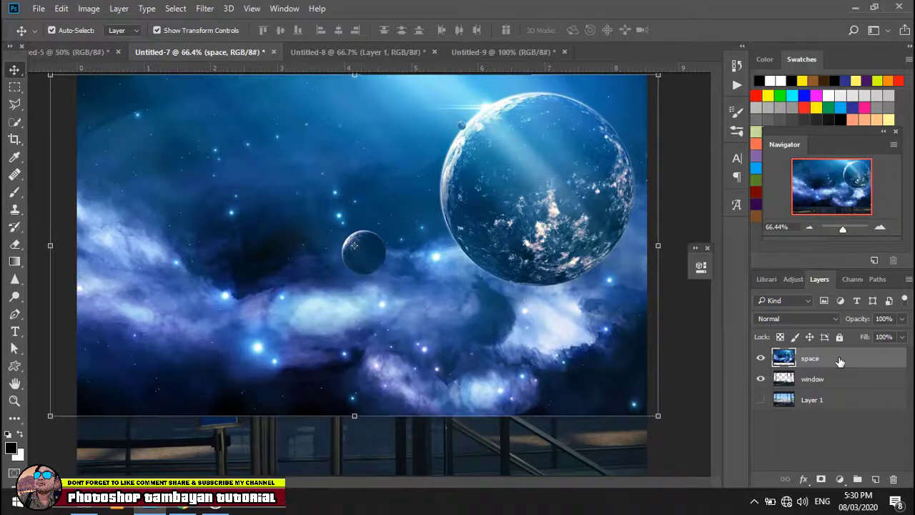
{"action": "left_click_drag", "start_coordinate": [836, 366], "coordinate": [837, 390]}
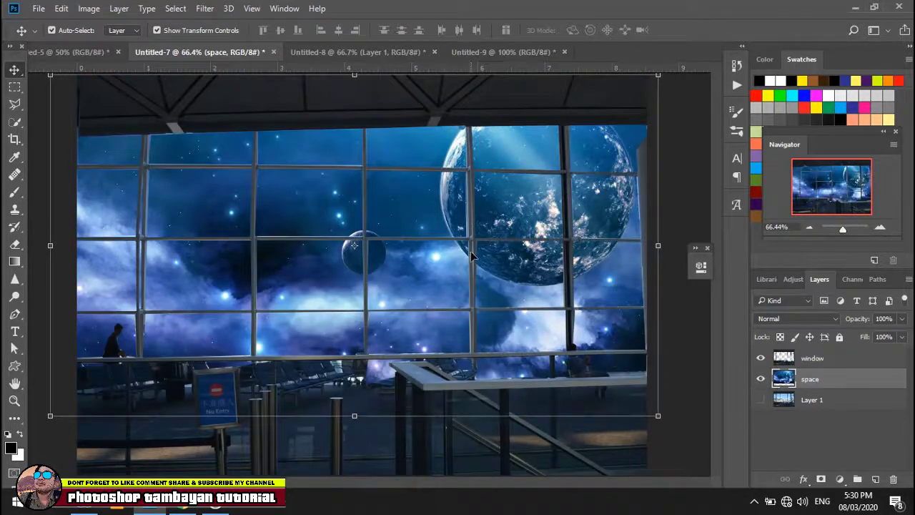
{"action": "left_click_drag", "start_coordinate": [502, 195], "coordinate": [499, 240]}
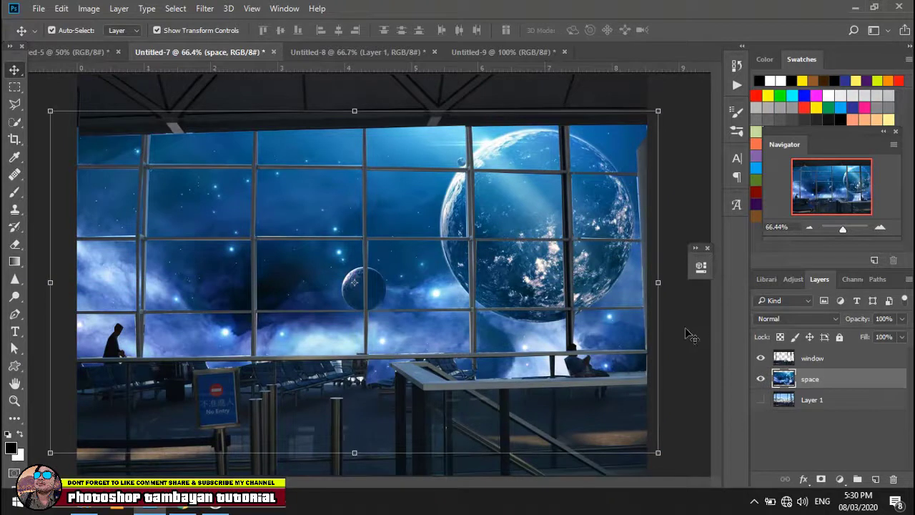
{"action": "left_click", "coordinate": [677, 337]}
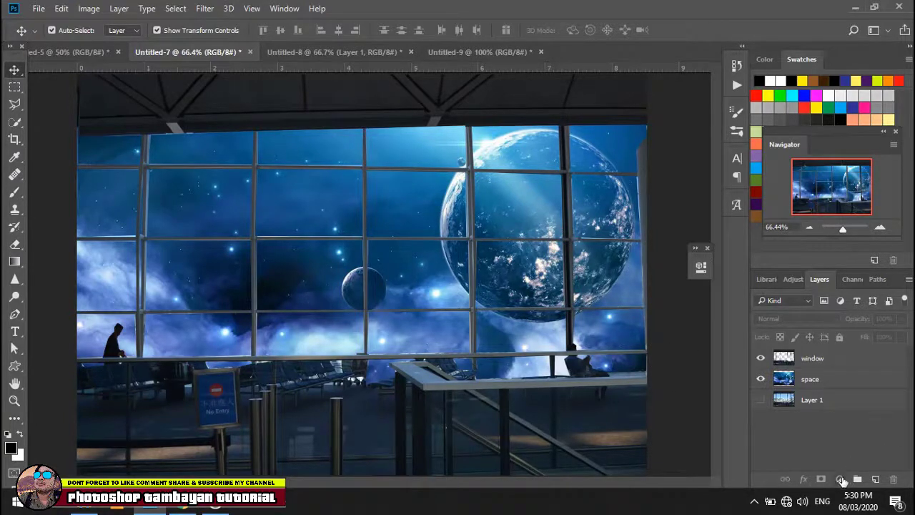
Add a Color Lookup adjustment layer above the window layer using the Crisp_Warm.look 3DLUT file.
{"action": "left_click", "coordinate": [839, 479]}
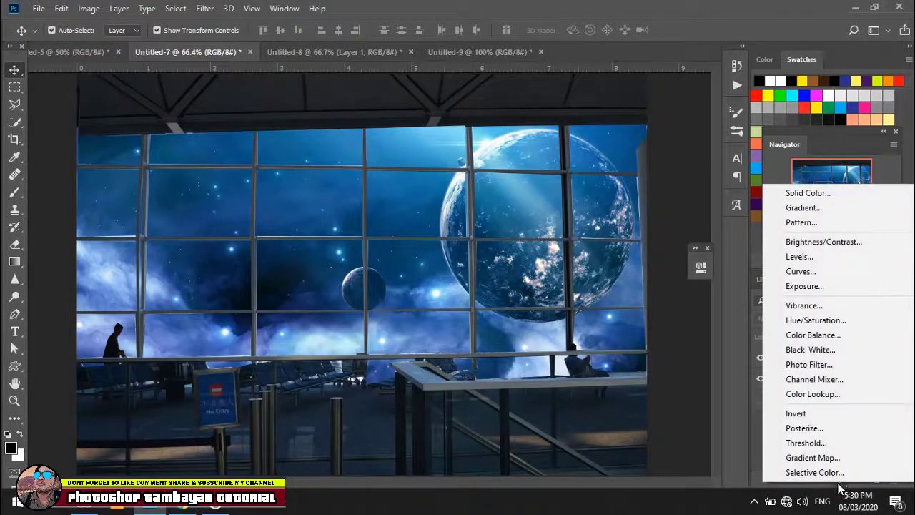
{"action": "left_click", "coordinate": [824, 395]}
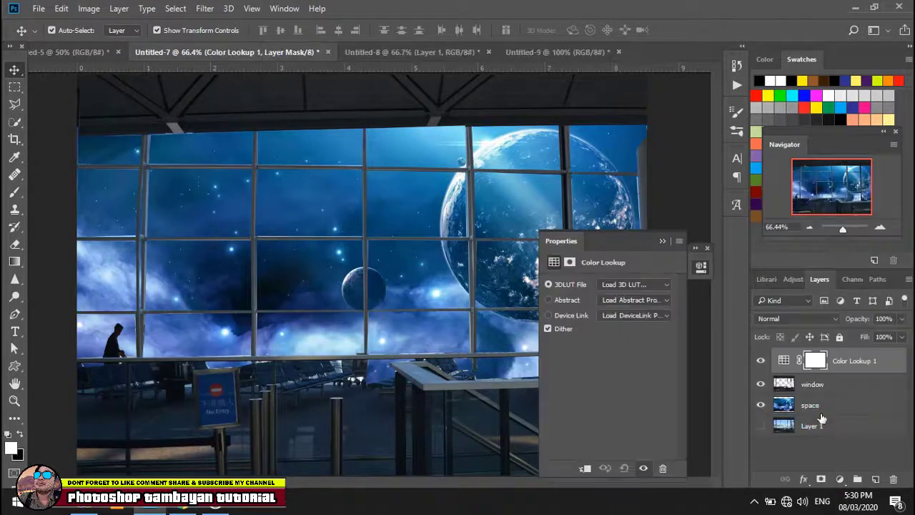
{"action": "left_click", "coordinate": [639, 286]}
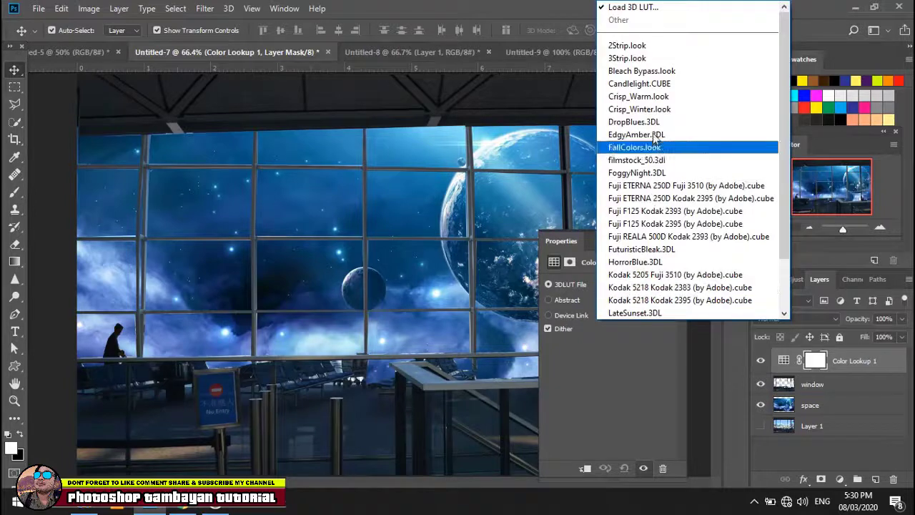
{"action": "left_click", "coordinate": [652, 95]}
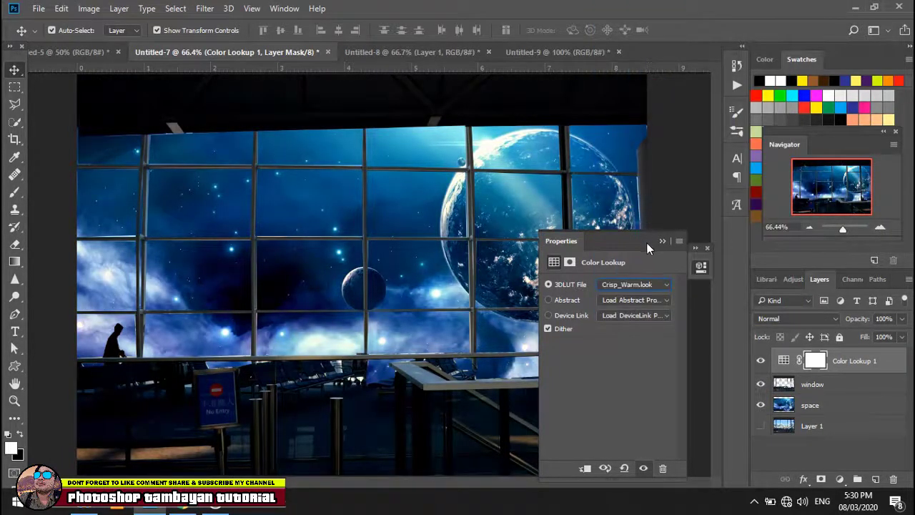
{"action": "left_click", "coordinate": [661, 241]}
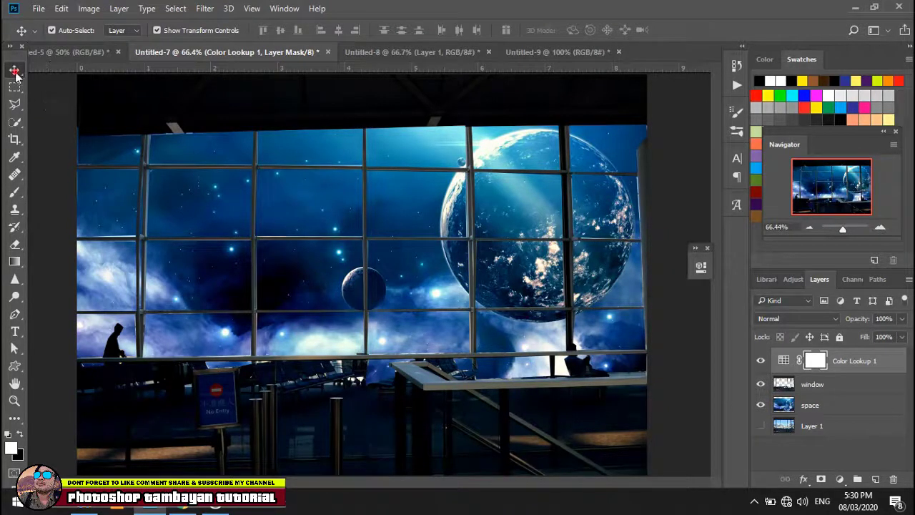
In Untitled-9, remove the black background around and inside the spaceship on Layer 1 with the Magic Eraser.
{"action": "left_click", "coordinate": [529, 52]}
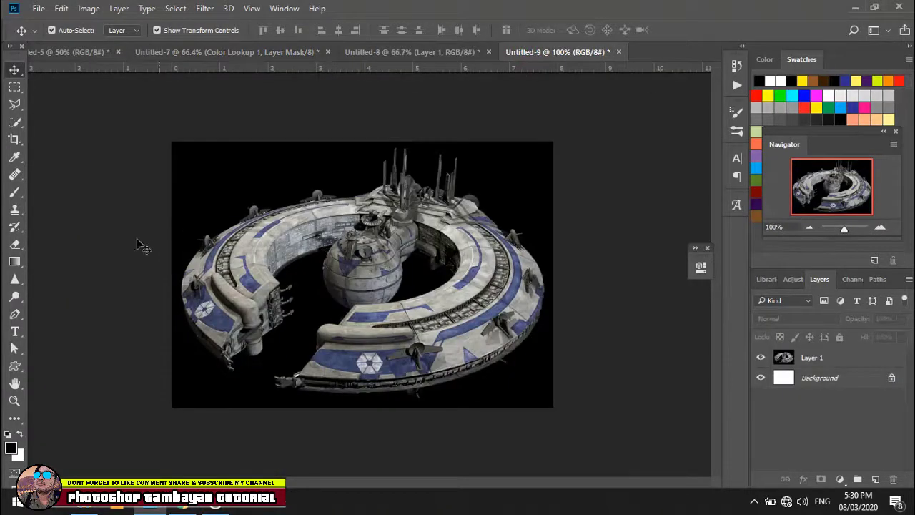
{"action": "left_click", "coordinate": [14, 244]}
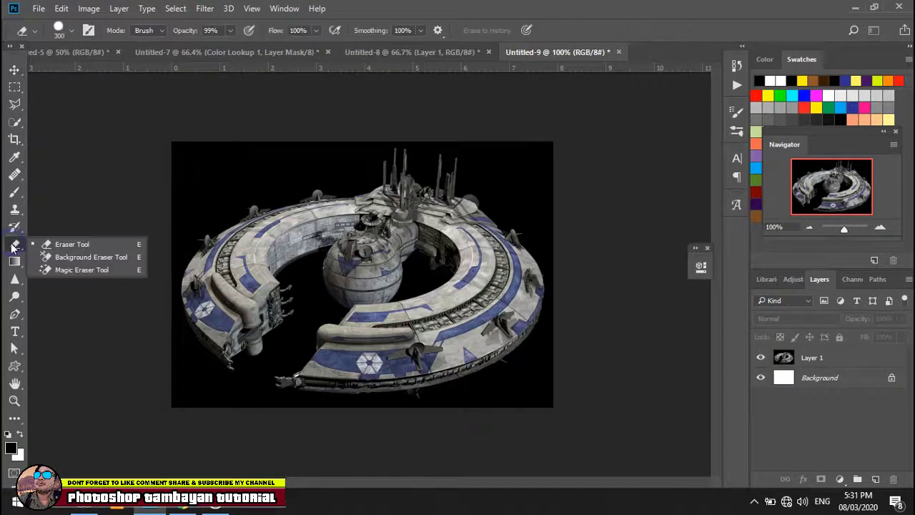
{"action": "left_click", "coordinate": [61, 269]}
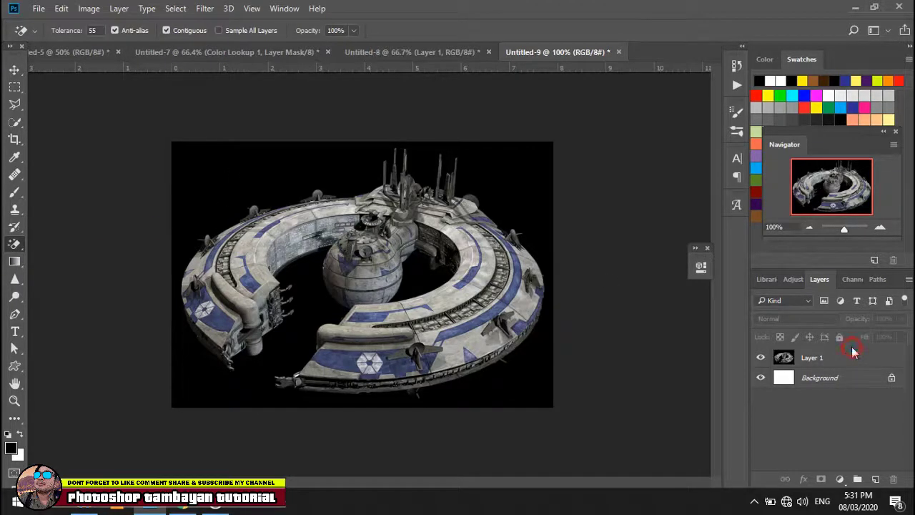
{"action": "left_click", "coordinate": [852, 350]}
{"action": "left_click", "coordinate": [236, 172]}
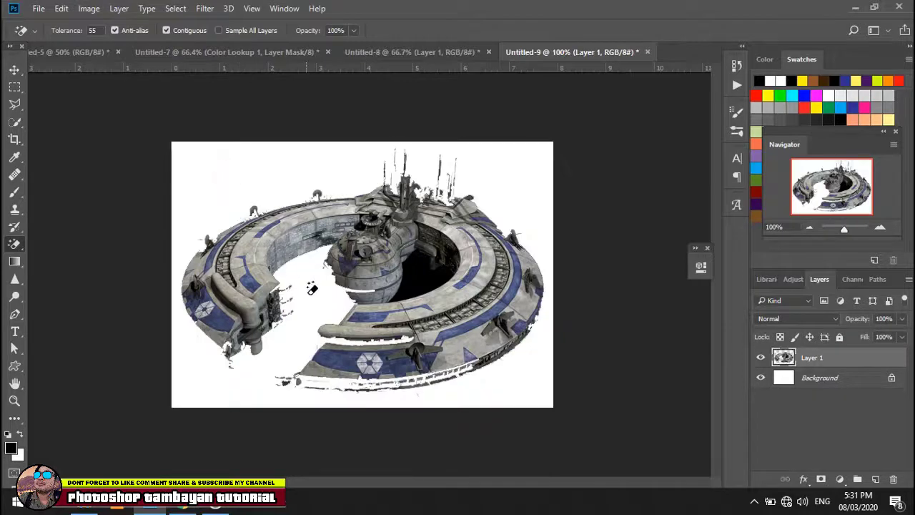
{"action": "left_click", "coordinate": [308, 301]}
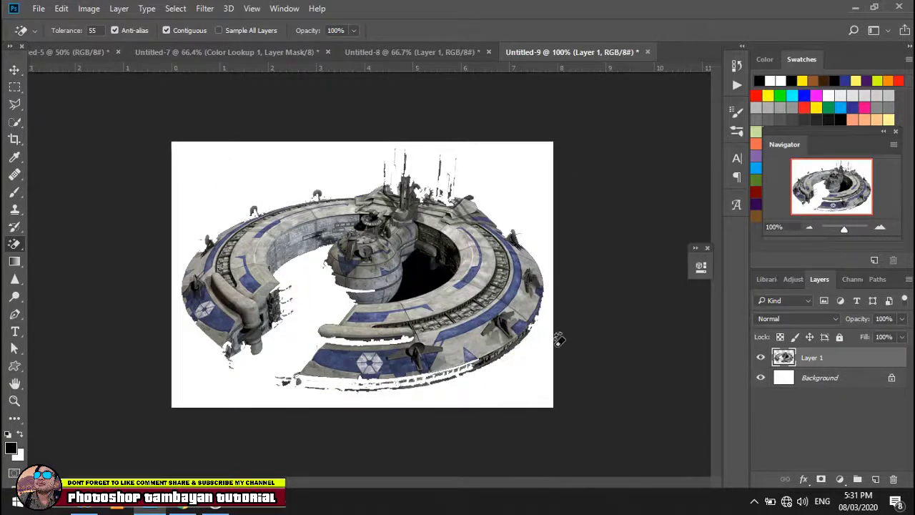
{"action": "left_click", "coordinate": [426, 280]}
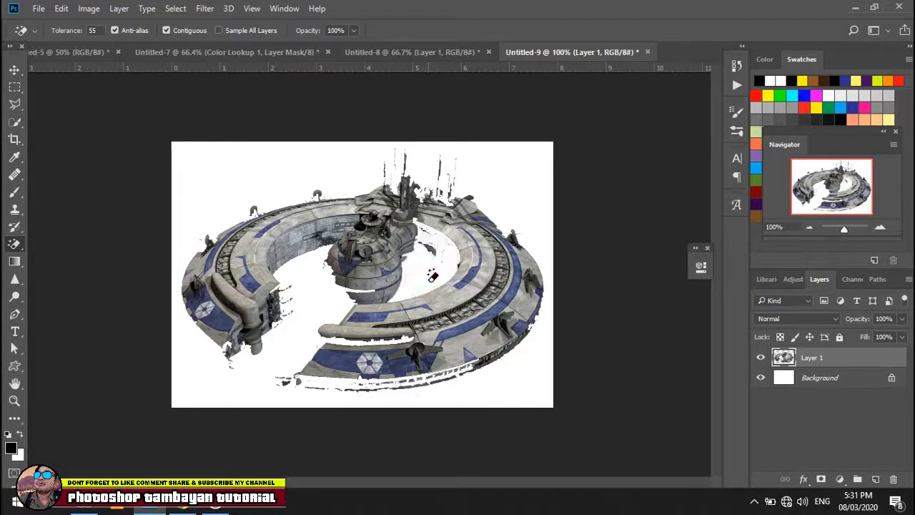
Bring the cut-out spaceship from Untitled-9 into Untitled-7 and place its layer between the window and space layers.
{"action": "left_click", "coordinate": [14, 69]}
{"action": "left_click", "coordinate": [119, 142]}
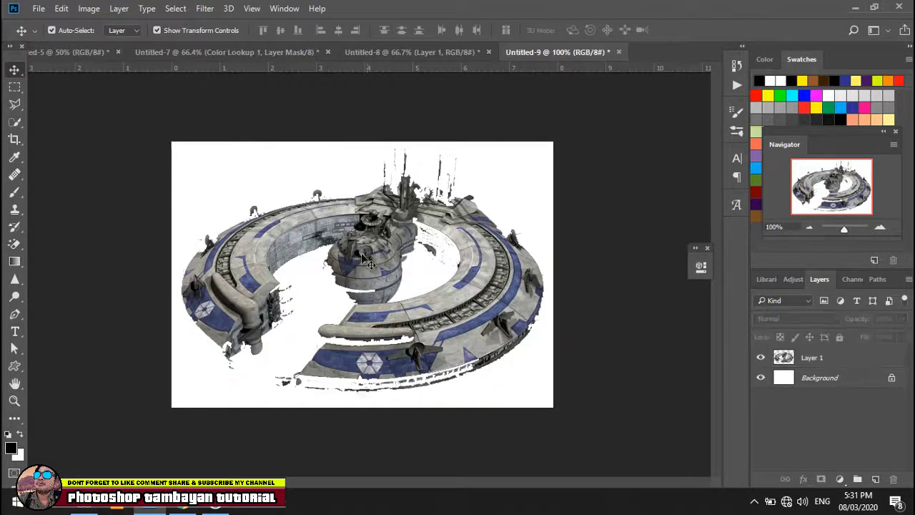
{"action": "left_click_drag", "start_coordinate": [363, 257], "coordinate": [322, 57]}
{"action": "left_click", "coordinate": [264, 52]}
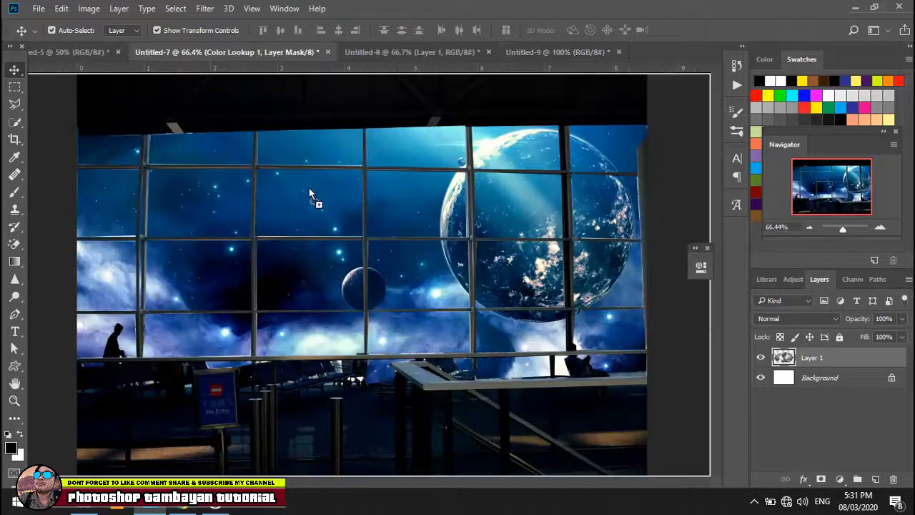
{"action": "left_click_drag", "start_coordinate": [310, 193], "coordinate": [328, 206]}
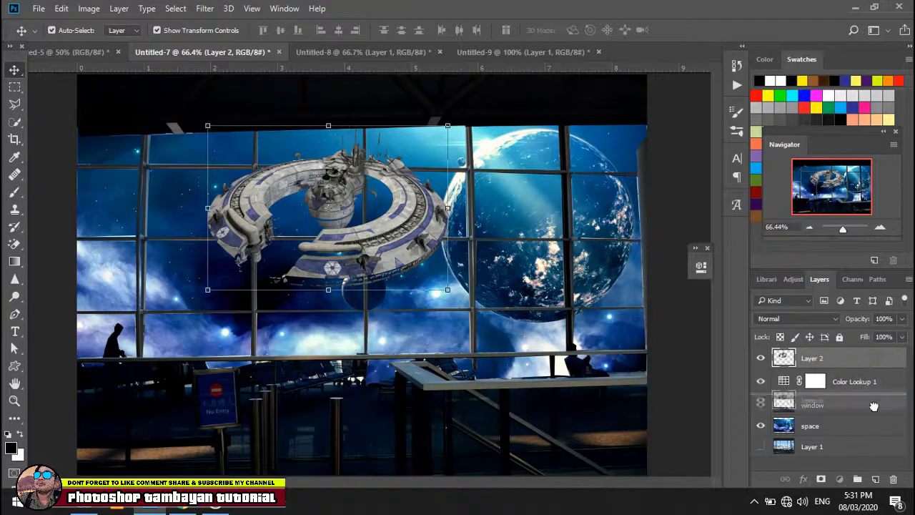
{"action": "left_click_drag", "start_coordinate": [872, 403], "coordinate": [873, 425]}
{"action": "left_click_drag", "start_coordinate": [871, 438], "coordinate": [869, 416]}
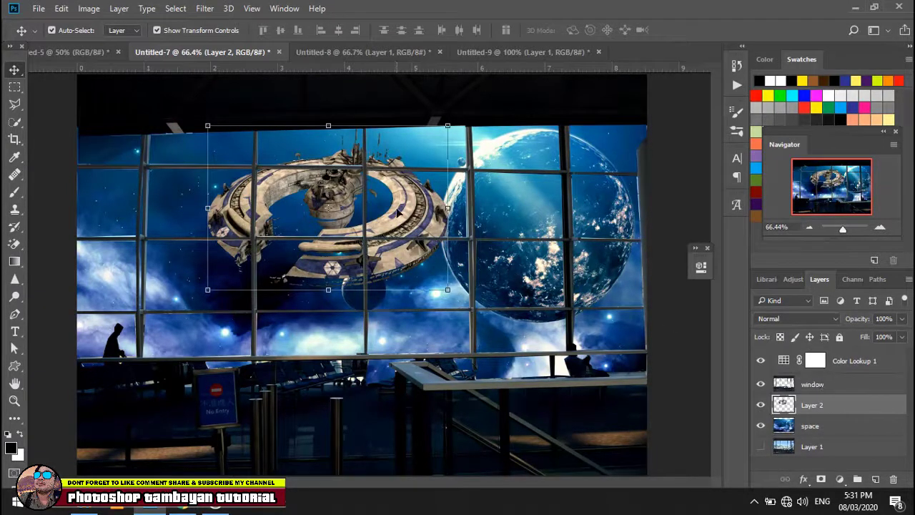
Scale the spaceship proportionally to about 67.65% and position it in the panes to the upper left of the small planet.
{"action": "left_click_drag", "start_coordinate": [411, 213], "coordinate": [393, 224]}
{"action": "left_click_drag", "start_coordinate": [432, 301], "coordinate": [354, 246]}
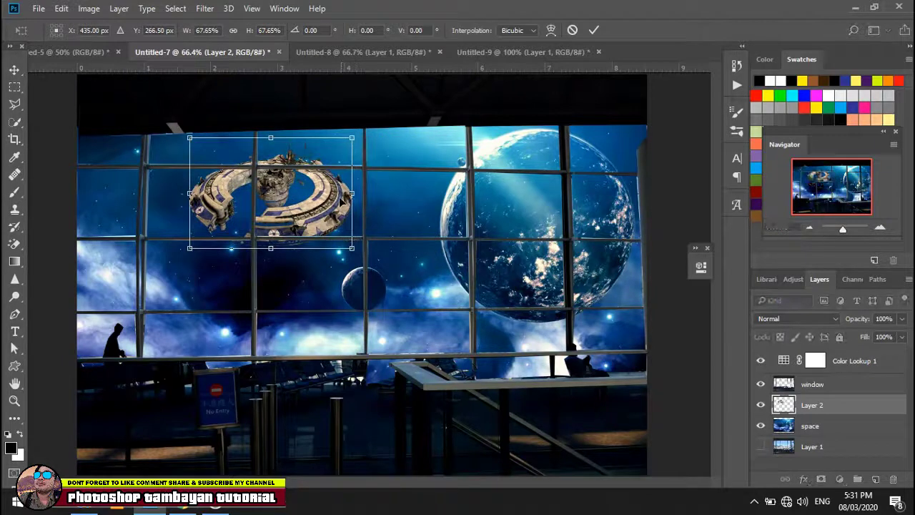
{"action": "left_click_drag", "start_coordinate": [334, 200], "coordinate": [318, 233]}
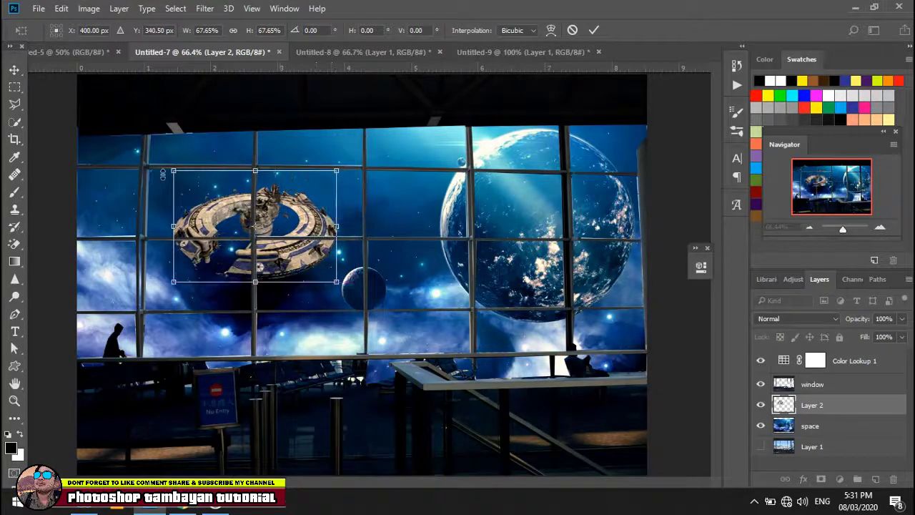
{"action": "left_click", "coordinate": [14, 69]}
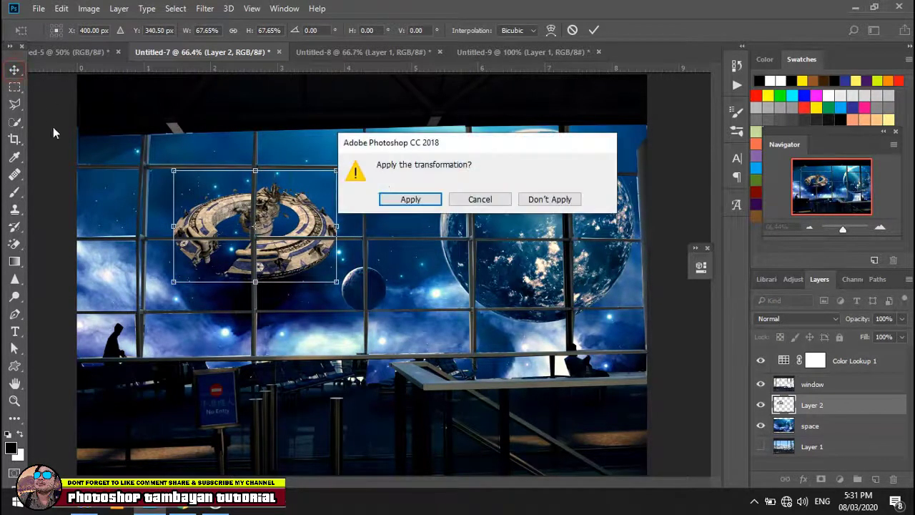
{"action": "left_click", "coordinate": [411, 199]}
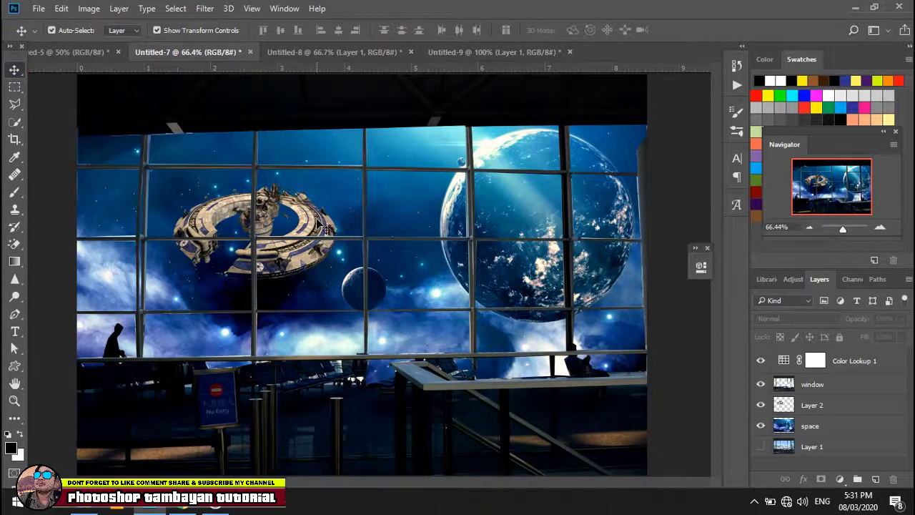
{"action": "left_click_drag", "start_coordinate": [322, 226], "coordinate": [304, 218]}
{"action": "left_click", "coordinate": [54, 179]}
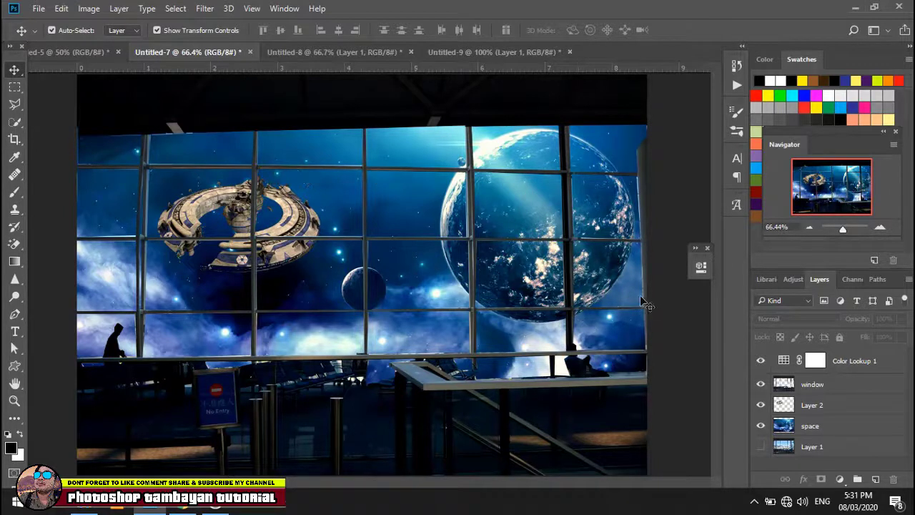
Brighten the window layer with an Exposure adjustment of +0.21 and an offset of +0.0079.
{"action": "left_click", "coordinate": [871, 385]}
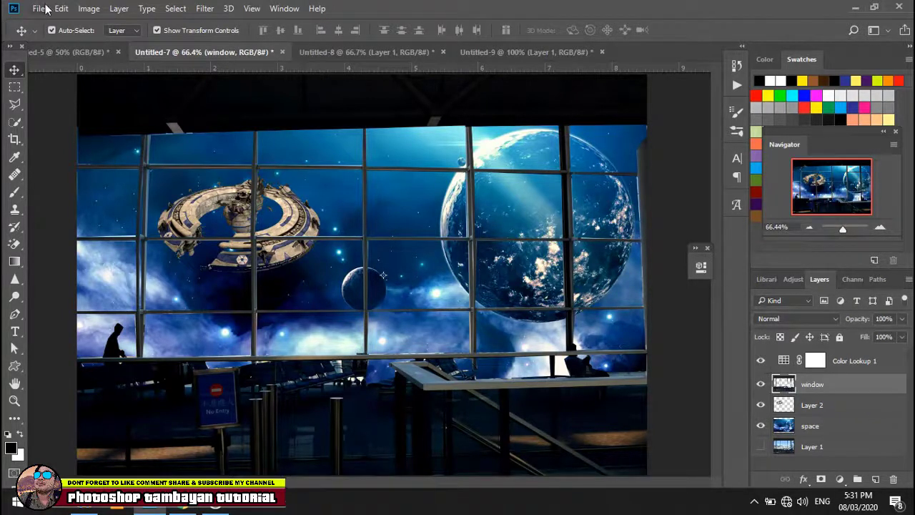
{"action": "left_click", "coordinate": [87, 8]}
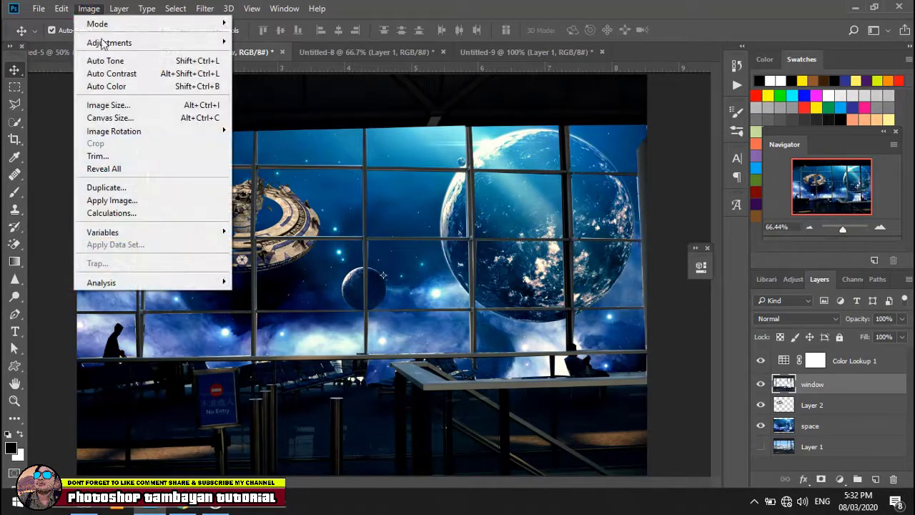
{"action": "mouse_move", "coordinate": [100, 42]}
{"action": "left_click", "coordinate": [259, 80]}
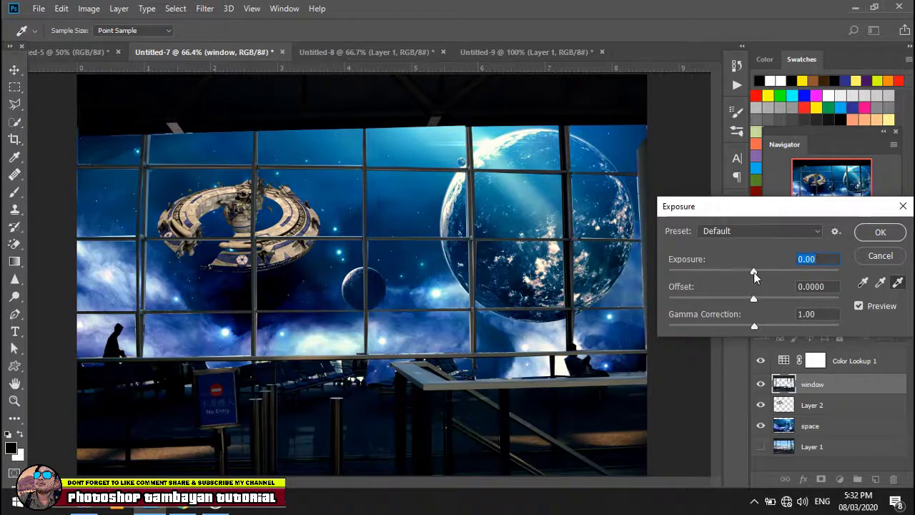
{"action": "left_click_drag", "start_coordinate": [754, 274], "coordinate": [756, 302]}
{"action": "left_click", "coordinate": [880, 233]}
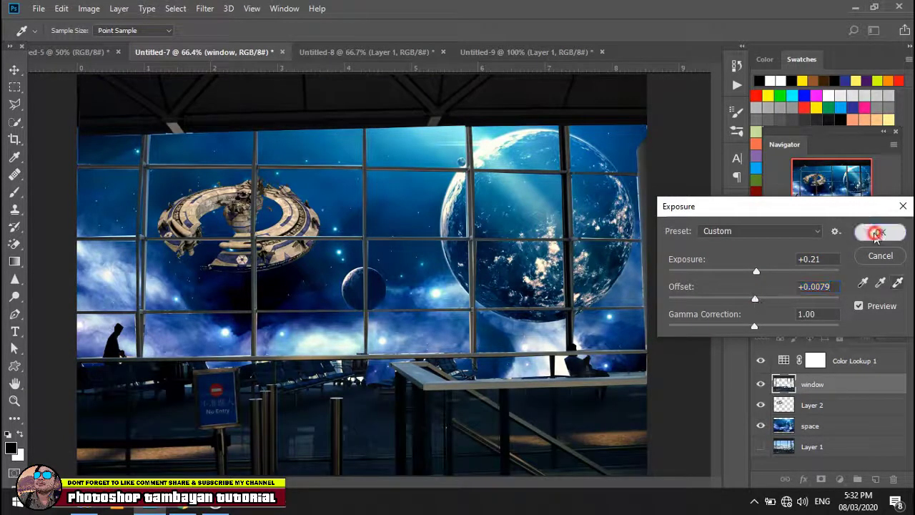
Rename the spaceship's layer as space shuttle.
{"action": "left_click", "coordinate": [306, 223]}
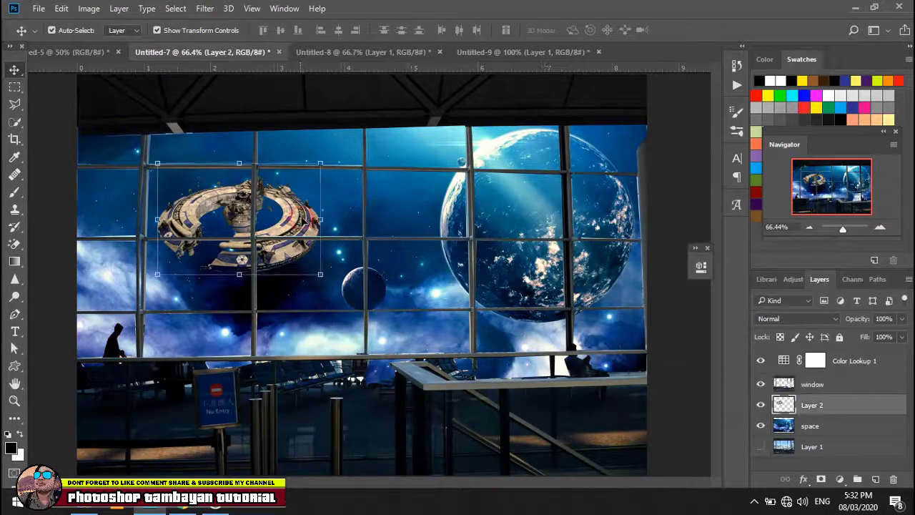
{"action": "double_click", "coordinate": [810, 405]}
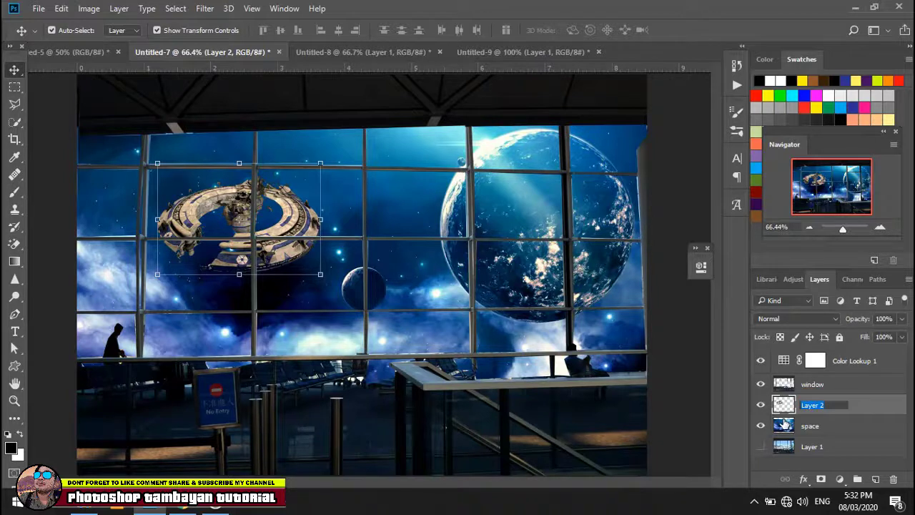
{"action": "type", "text": "s"}
{"action": "type", "text": "pace shuttle"}
{"action": "left_click", "coordinate": [672, 281]}
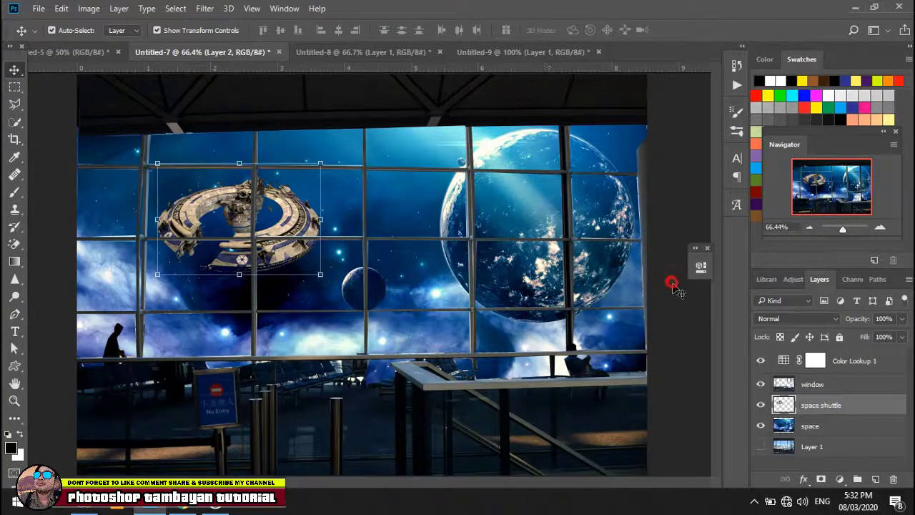
Move the spaceship on the space shuttle layer slightly to the right, closer to the small planet.
{"action": "left_click", "coordinate": [786, 404]}
{"action": "left_click", "coordinate": [863, 409]}
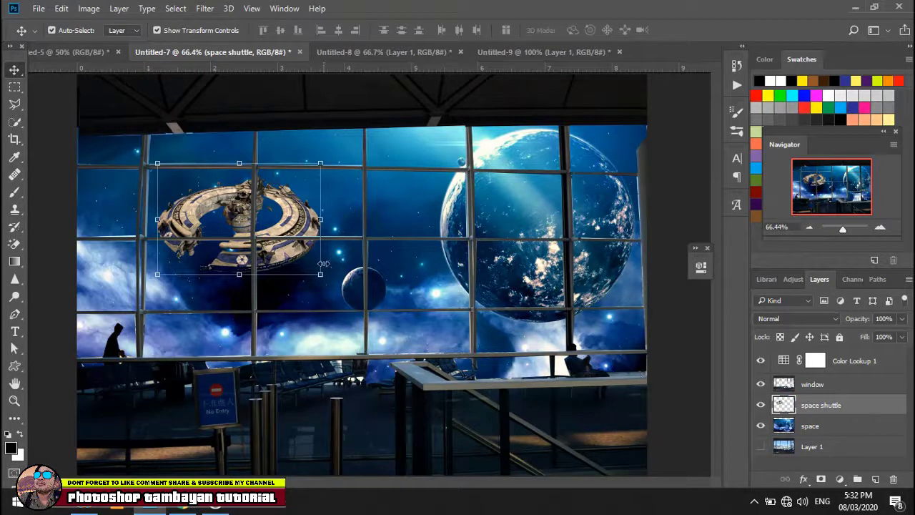
{"action": "left_click_drag", "start_coordinate": [290, 222], "coordinate": [313, 219]}
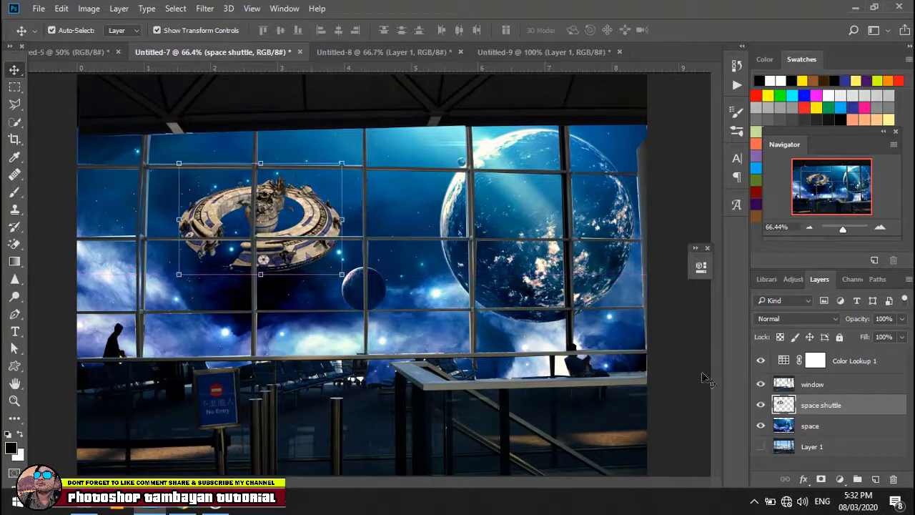
Adjust the space shuttle layer with an RGB curve mapping input 110 to output 128, 33 to 30, and 229 to 213.
{"action": "left_click", "coordinate": [871, 406]}
{"action": "left_click", "coordinate": [95, 8]}
{"action": "mouse_move", "coordinate": [111, 42]}
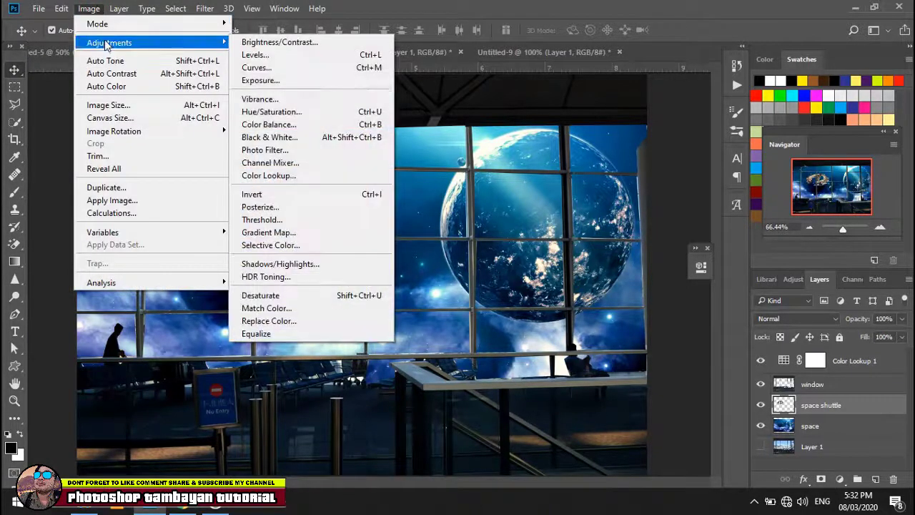
{"action": "left_click", "coordinate": [250, 67]}
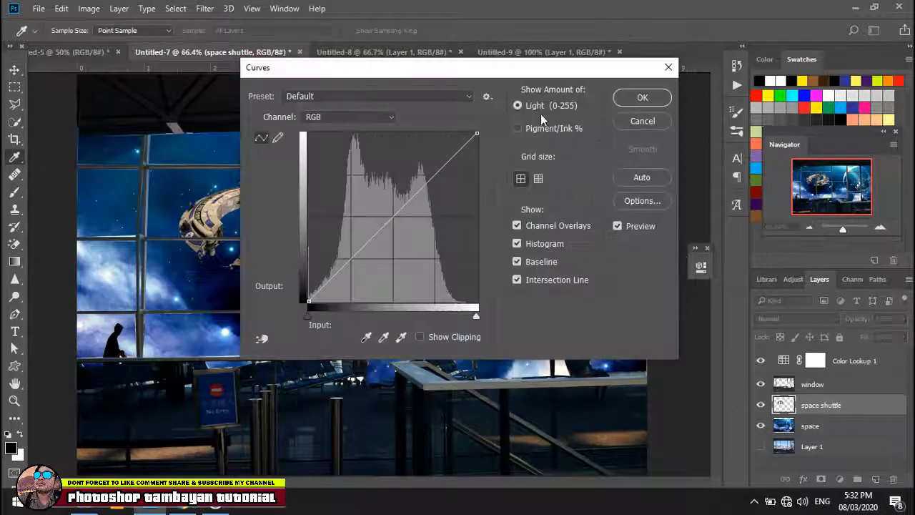
{"action": "left_click_drag", "start_coordinate": [491, 75], "coordinate": [802, 126]}
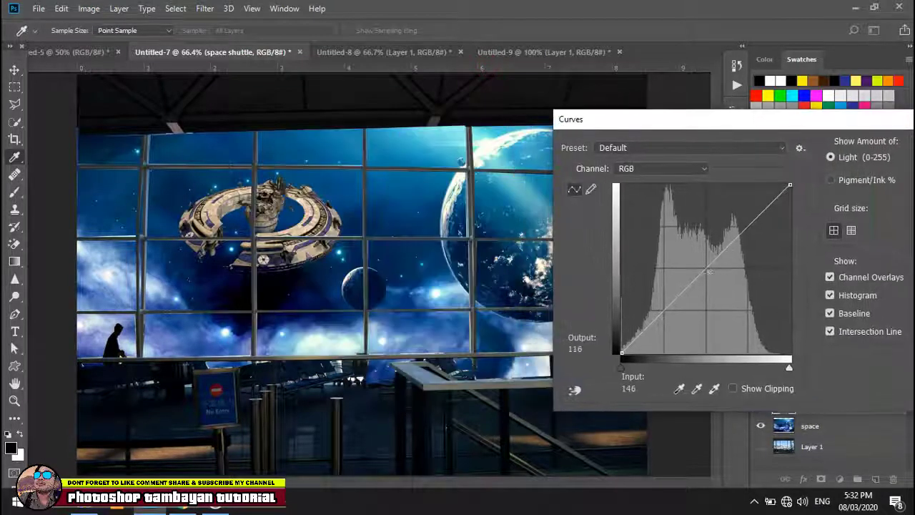
{"action": "left_click_drag", "start_coordinate": [702, 271], "coordinate": [694, 267]}
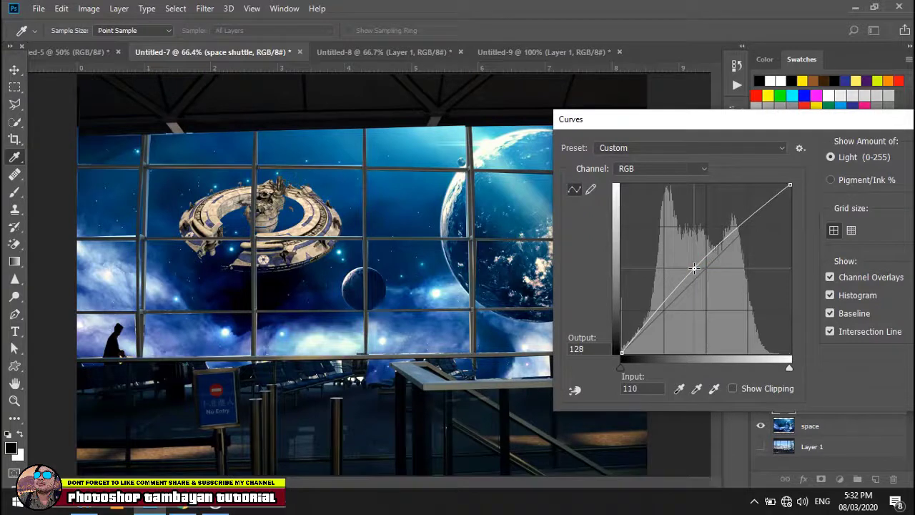
{"action": "mouse_move", "coordinate": [649, 329]}
{"action": "left_mouse_down"}
{"action": "mouse_move", "coordinate": [657, 345]}
{"action": "mouse_move", "coordinate": [639, 334]}
{"action": "mouse_move", "coordinate": [629, 345]}
{"action": "mouse_move", "coordinate": [643, 332]}
{"action": "left_mouse_up"}
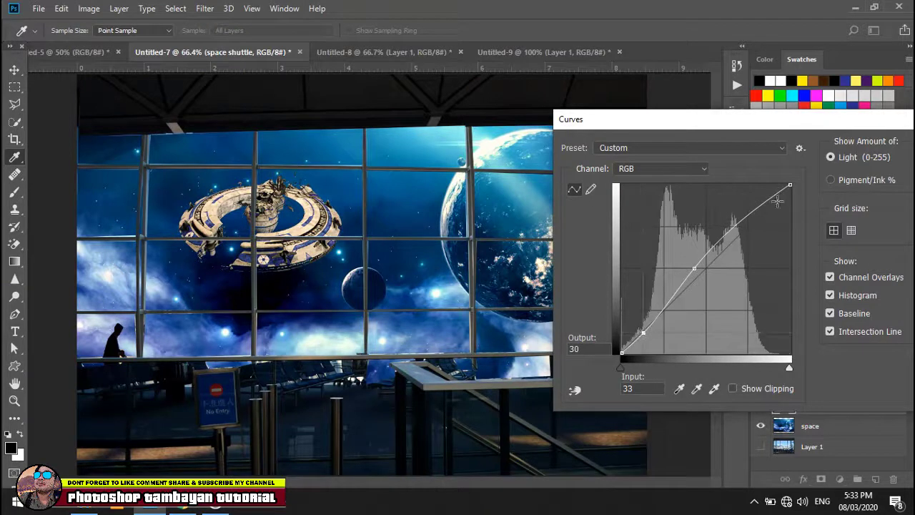
{"action": "left_click_drag", "start_coordinate": [763, 197], "coordinate": [773, 212]}
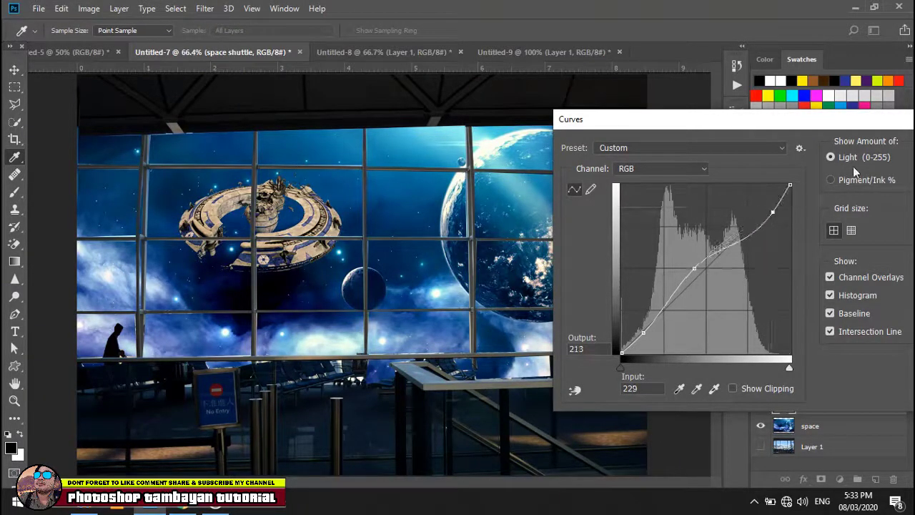
{"action": "left_click_drag", "start_coordinate": [865, 118], "coordinate": [734, 163]}
{"action": "left_click", "coordinate": [816, 195]}
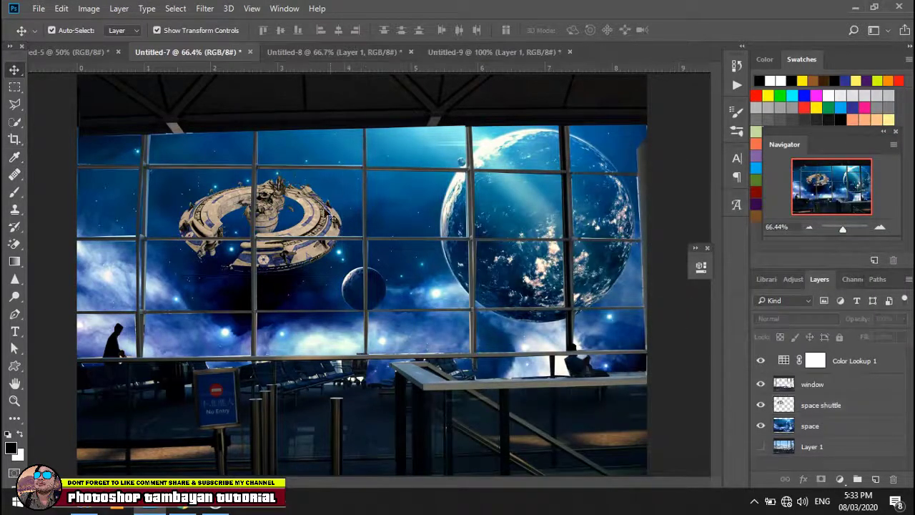
Rotate the spaceship about 15.5 degrees clockwise and move it left, away from the small planet.
{"action": "left_click_drag", "start_coordinate": [313, 221], "coordinate": [325, 226]}
{"action": "left_click_drag", "start_coordinate": [368, 160], "coordinate": [384, 188]}
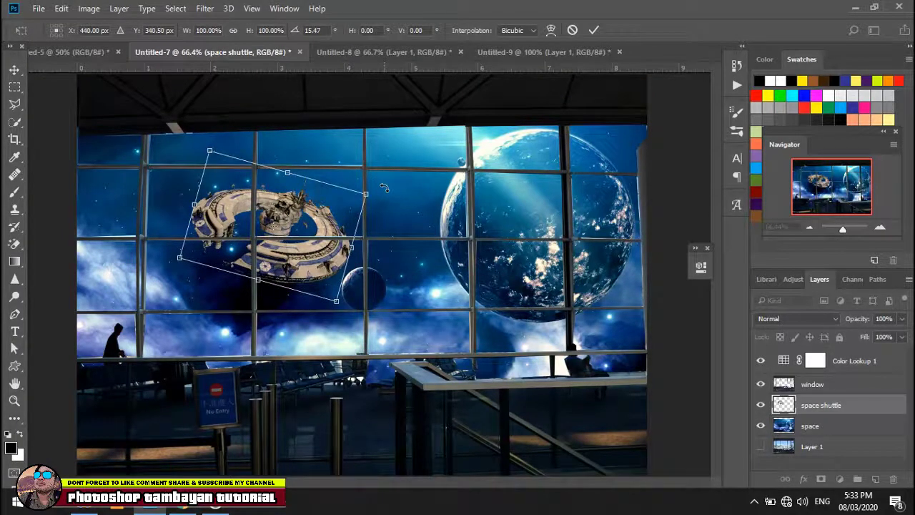
{"action": "key", "text": "Return"}
{"action": "left_click_drag", "start_coordinate": [320, 236], "coordinate": [287, 231]}
{"action": "left_click", "coordinate": [470, 107]}
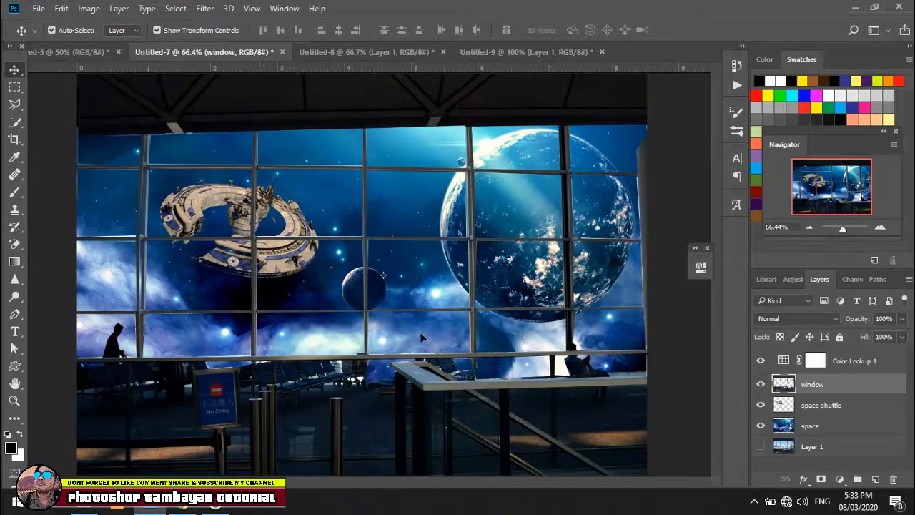
{"action": "left_click", "coordinate": [863, 407]}
{"action": "left_click", "coordinate": [861, 383]}
{"action": "left_click", "coordinate": [865, 404]}
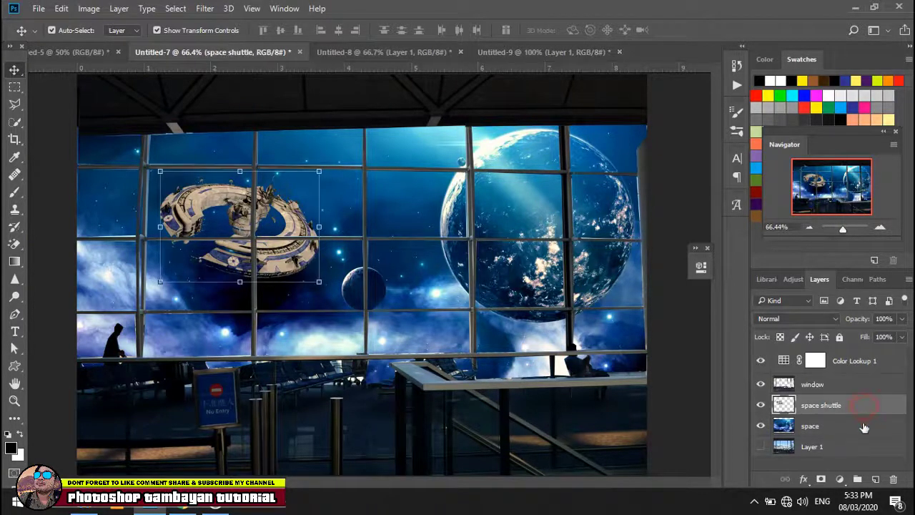
{"action": "left_click", "coordinate": [864, 428]}
{"action": "left_click", "coordinate": [861, 411]}
{"action": "left_click", "coordinate": [854, 386]}
{"action": "left_click", "coordinate": [862, 386]}
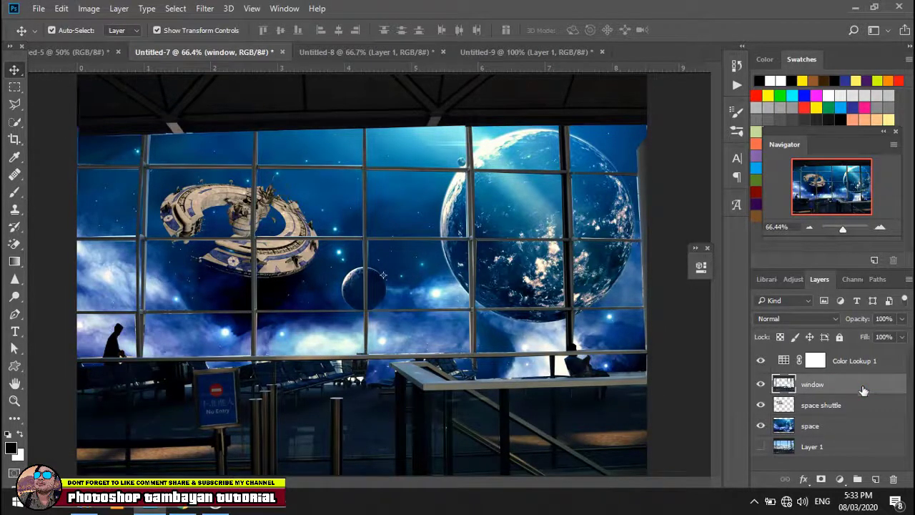
{"action": "left_click", "coordinate": [872, 409]}
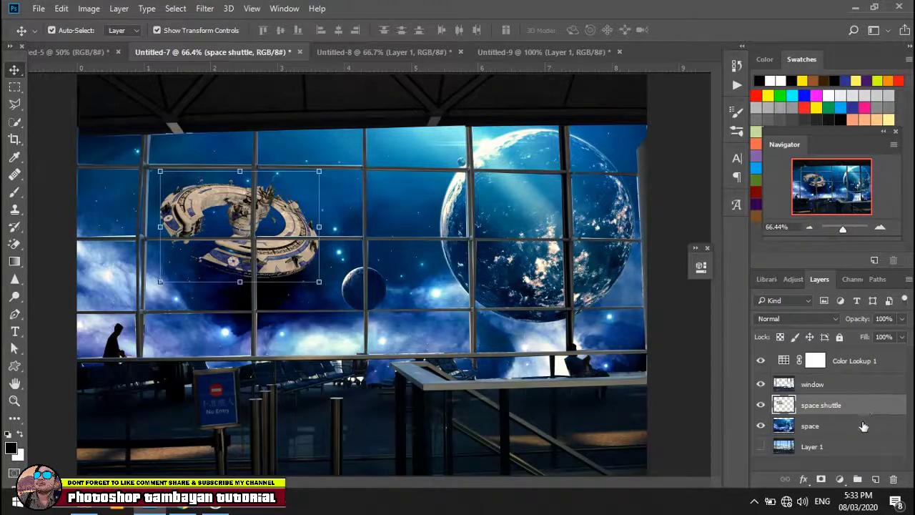
{"action": "left_click", "coordinate": [857, 427]}
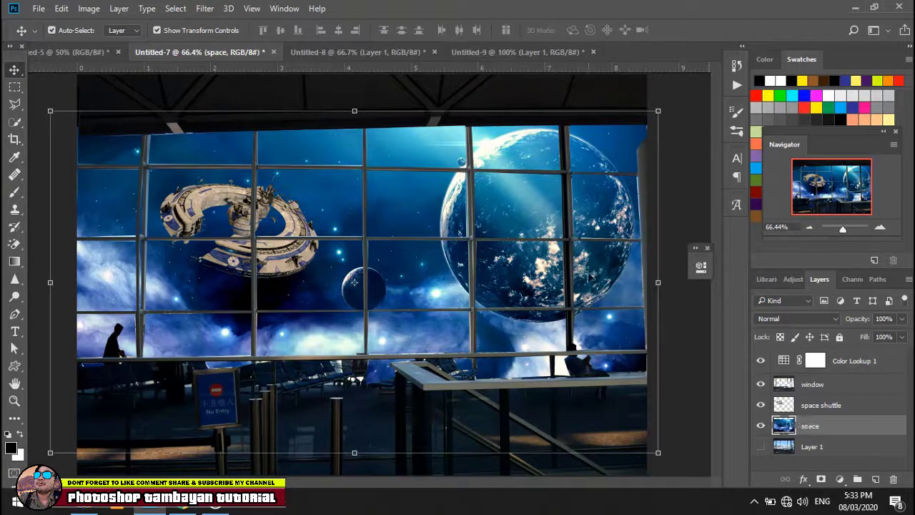
{"action": "left_click", "coordinate": [857, 453]}
{"action": "left_click", "coordinate": [858, 406]}
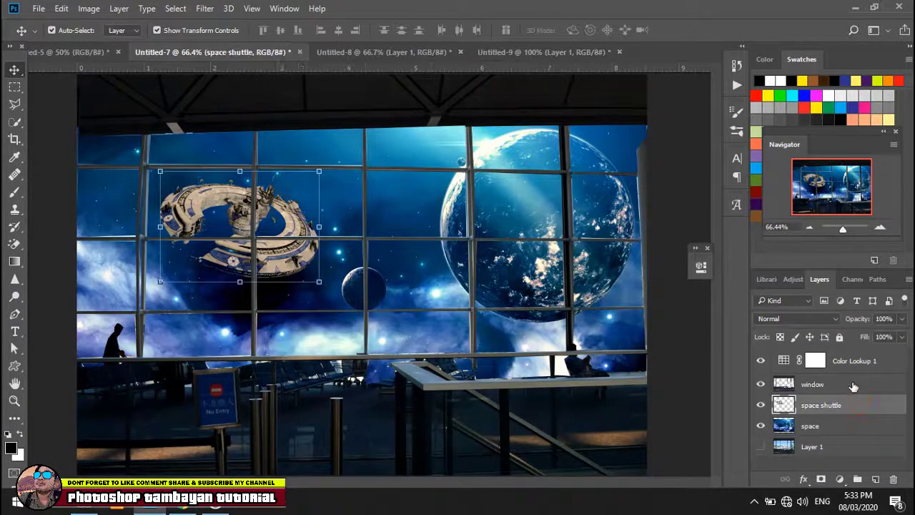
{"action": "left_click", "coordinate": [851, 384]}
{"action": "left_click", "coordinate": [857, 406]}
{"action": "left_click", "coordinate": [856, 427]}
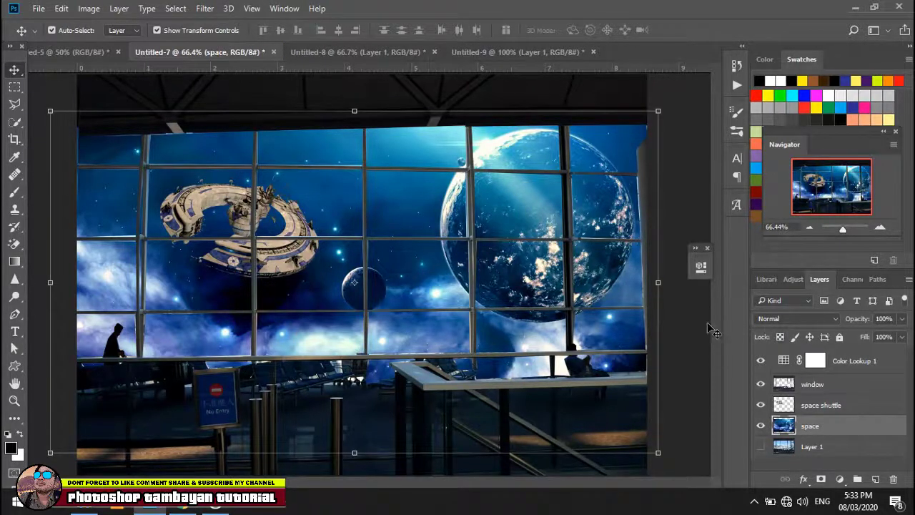